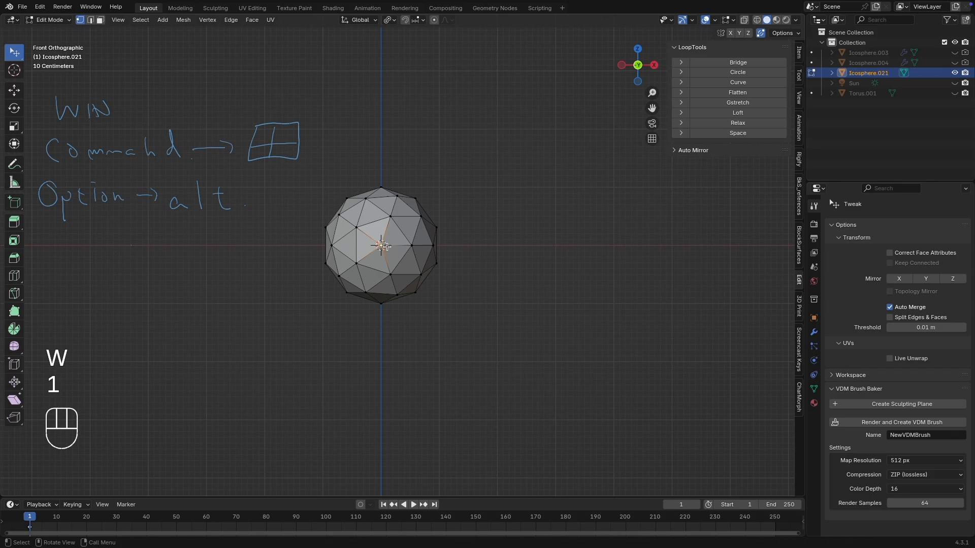
Select all vertices with the same amount of connecting edges as the selected vertex at the icosphere's front centre.
click(141, 20)
mouse_move(152, 135)
click(277, 186)
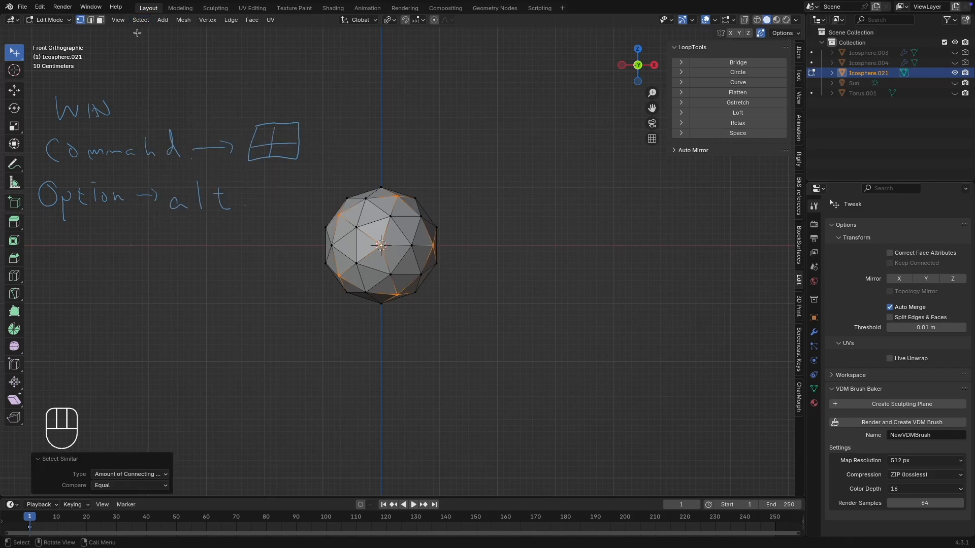
Set the interface language to Japanese in the preferences and close them.
click(40, 6)
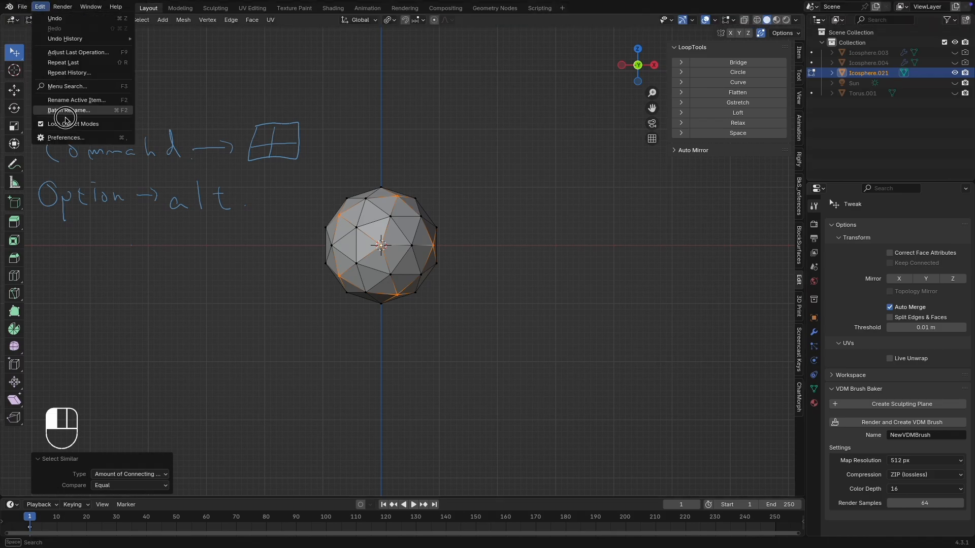
click(56, 137)
click(242, 250)
click(218, 69)
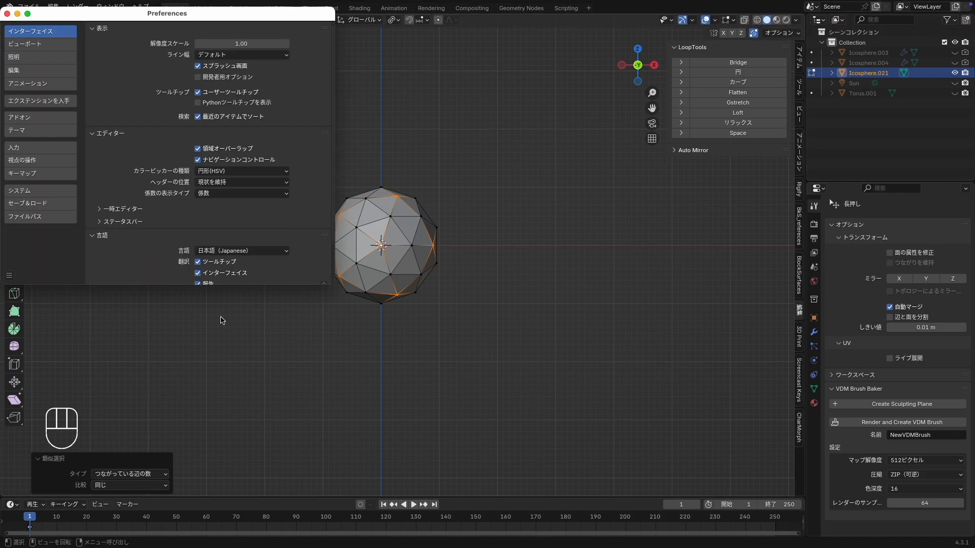
click(7, 13)
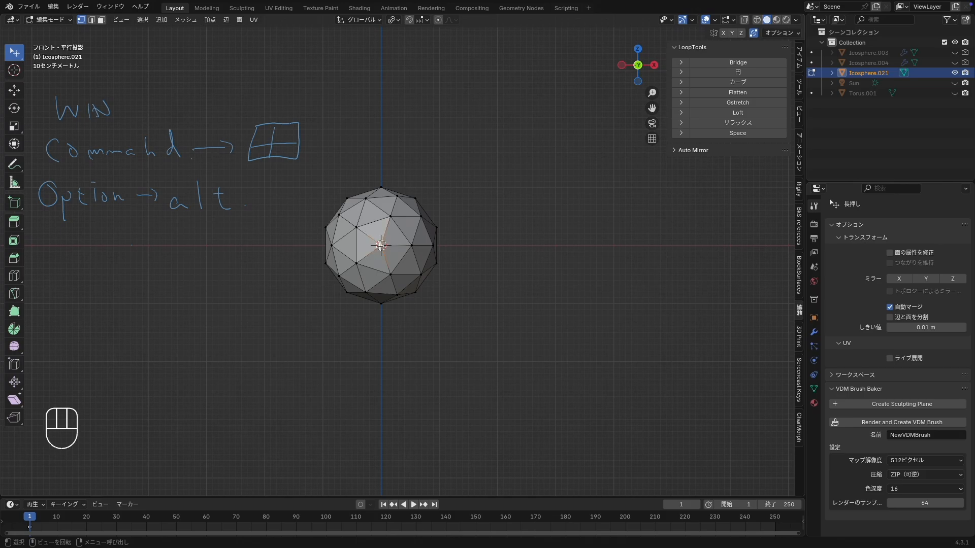
Extend the selection to all vertices with an equal amount of connecting edges (つながっている辺の数) and check it around the icosphere.
click(140, 21)
mouse_move(167, 147)
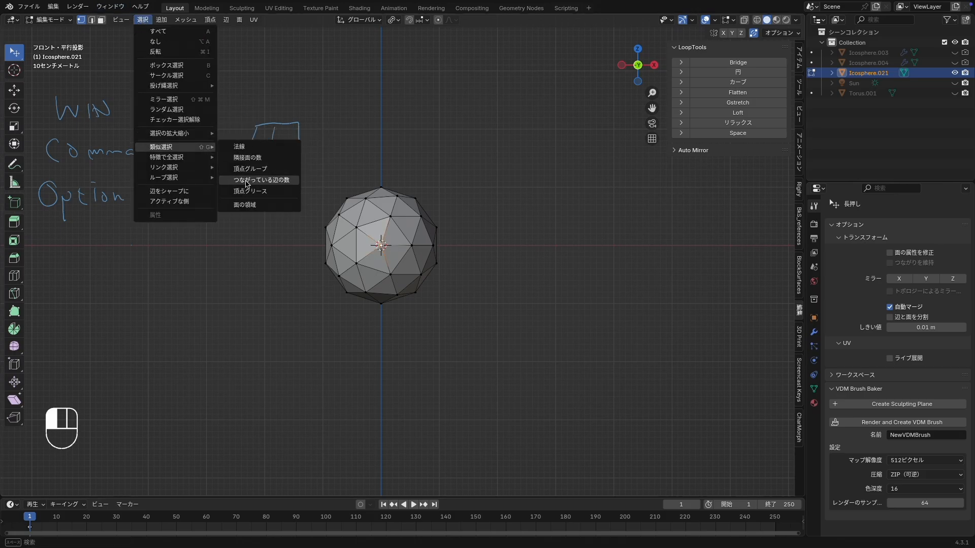
click(279, 182)
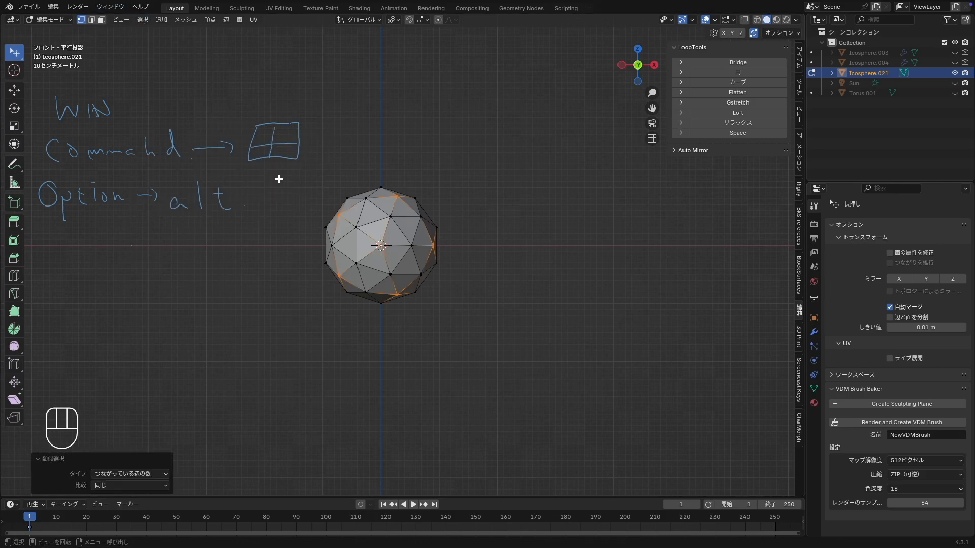
mouse_move(492, 232)
middle_down()
mouse_move(489, 276)
mouse_move(496, 231)
mouse_move(330, 172)
middle_up()
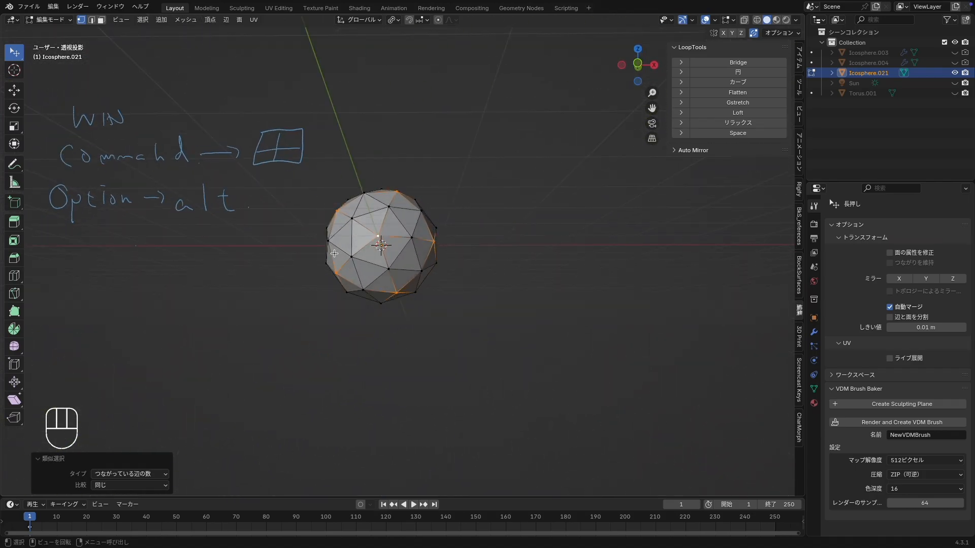
key(grave)
click(264, 218)
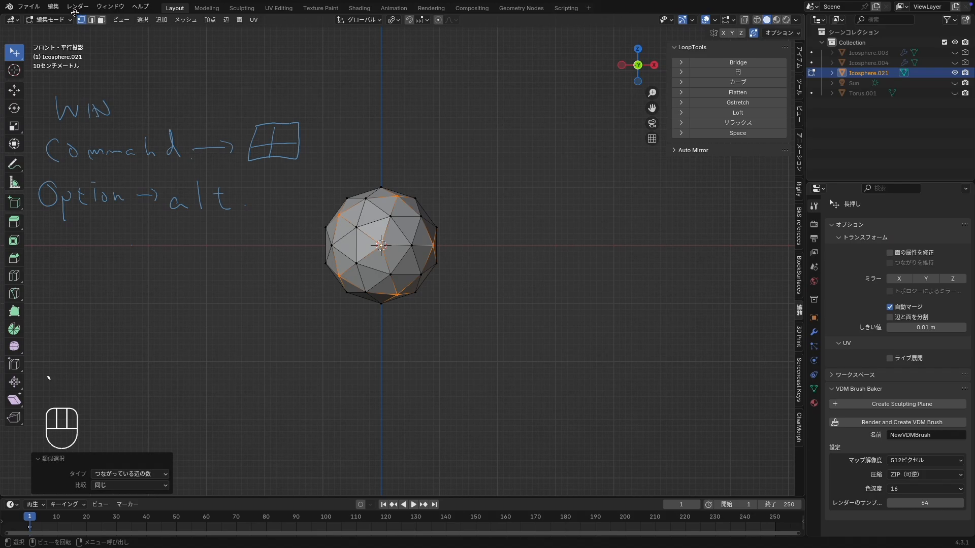
Set the interface language back to English in the preferences and close them.
click(49, 6)
click(71, 123)
click(241, 246)
scroll(231, 112, up, 5)
click(230, 108)
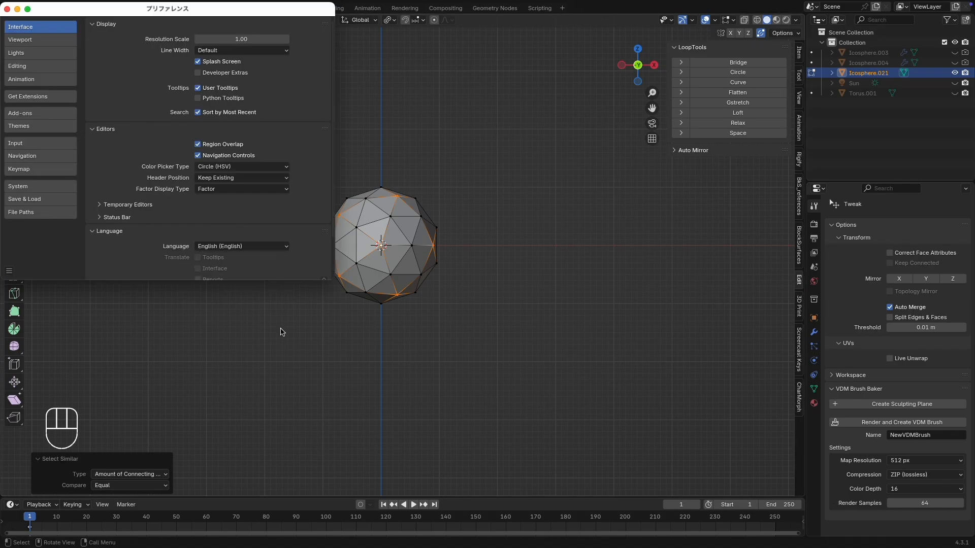
click(7, 9)
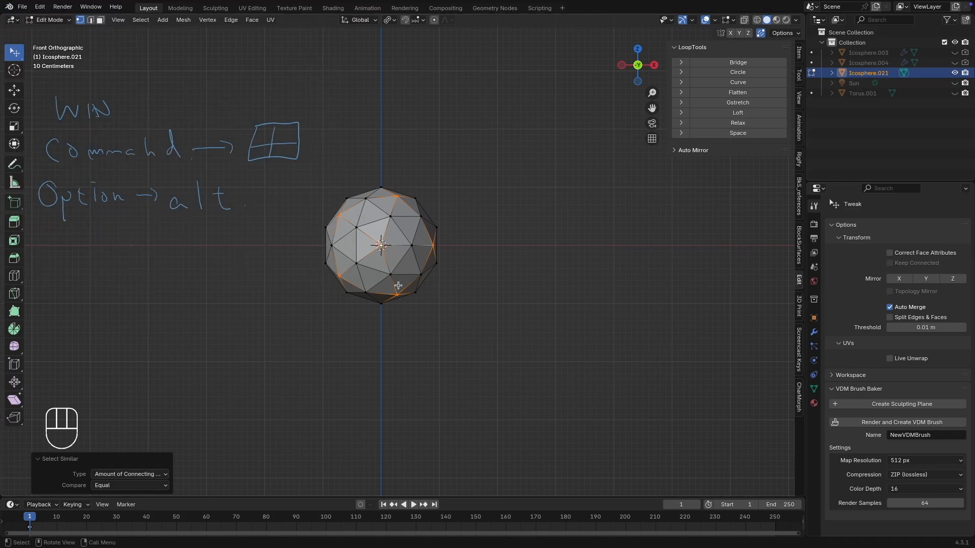
Bevel the selected vertices about 0.445 m into pentagons, and inset the resulting faces by about 0.02 m.
scroll(398, 286, up, 4)
key(ctrl+shift+b)
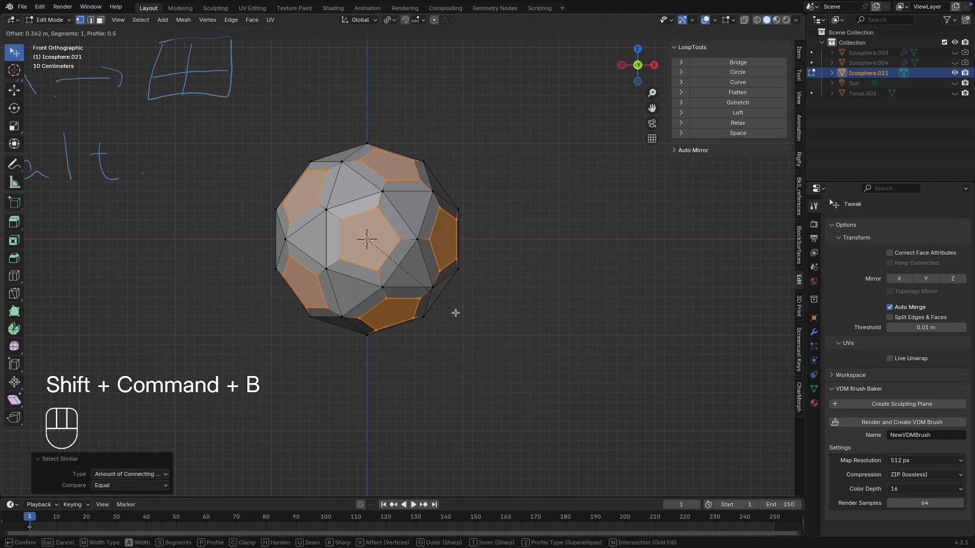
click(469, 340)
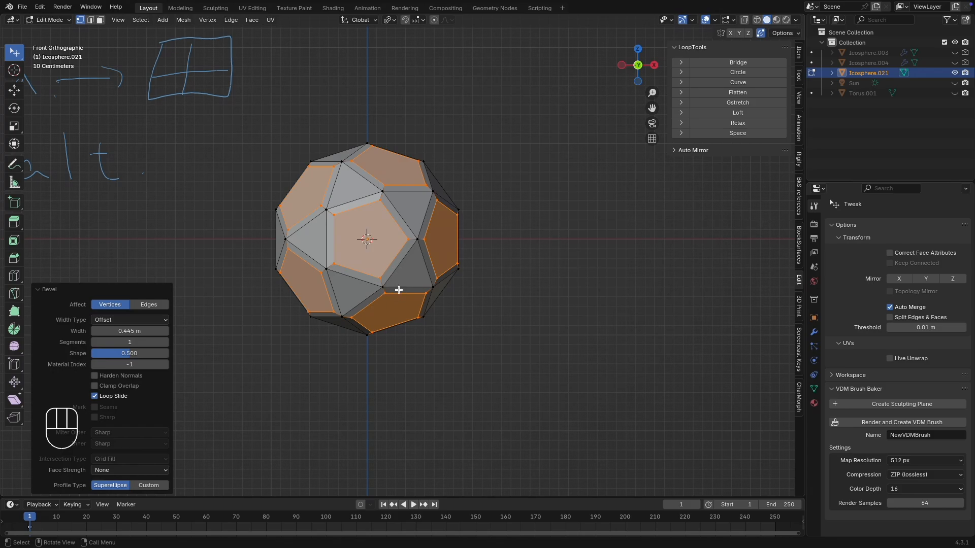
key(i)
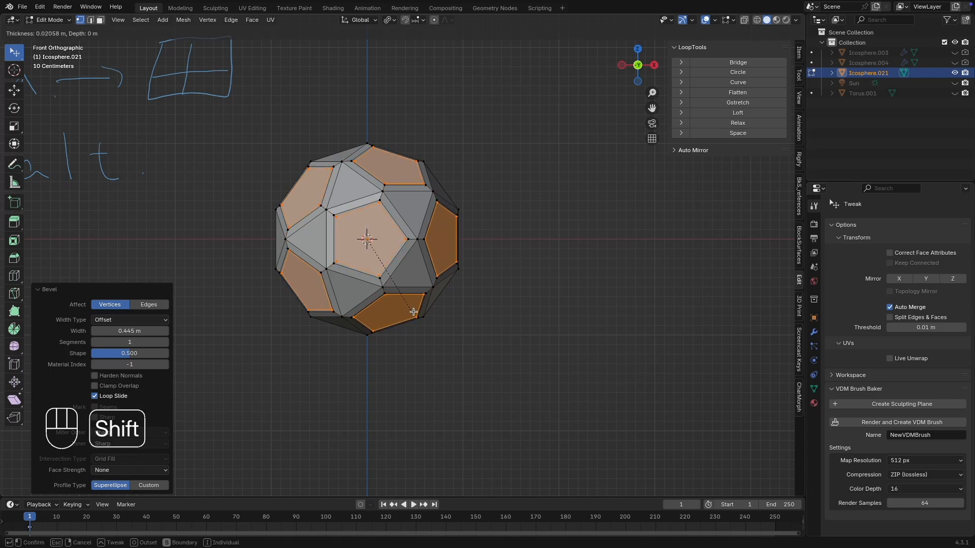
click(399, 304)
Extrude the pentagon faces about 0.1 m along their normals and scale them to about 0.972.
key(alt+e)
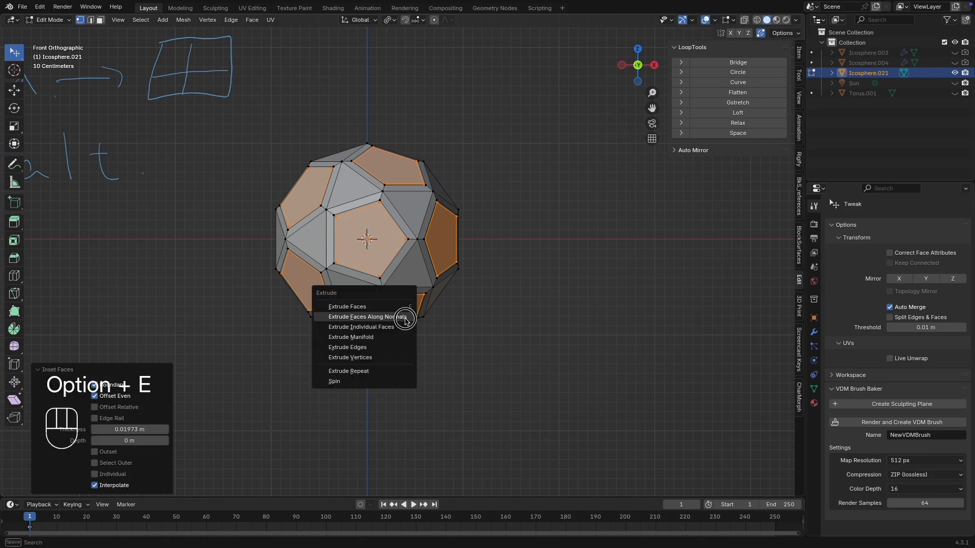
click(405, 317)
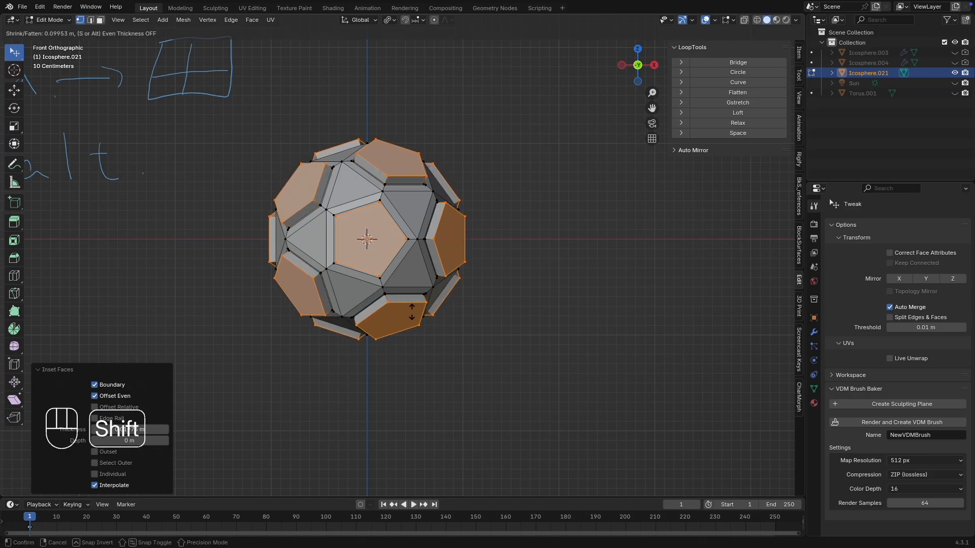
click(412, 311)
key(s)
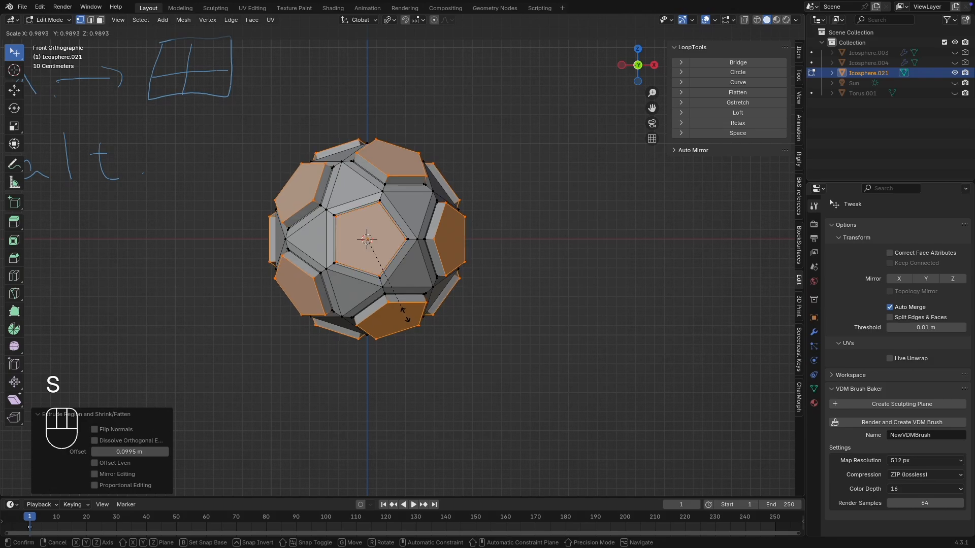
click(391, 304)
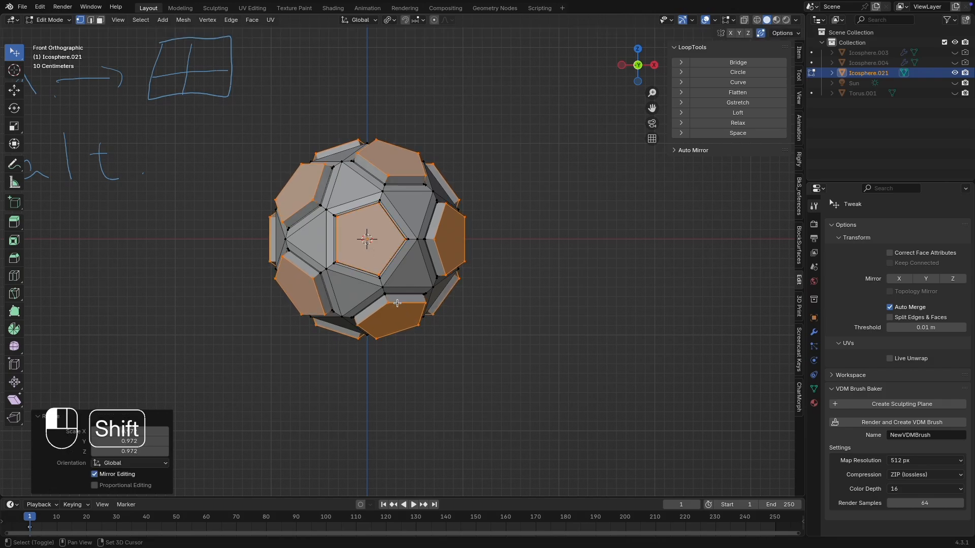
Inset the raised pentagon faces by about 0.047 m and extrude them about 0.625 m along their normals.
key(i)
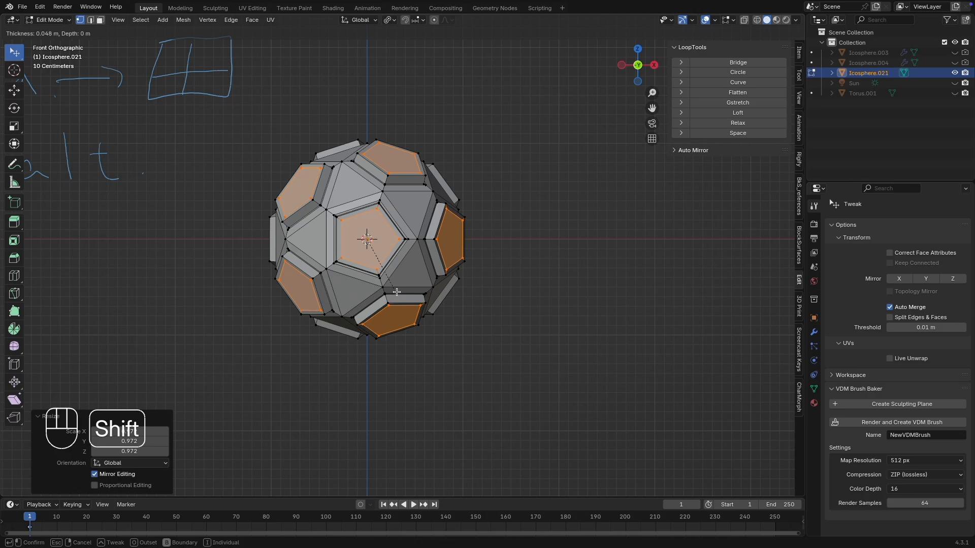
click(397, 292)
key(alt+e)
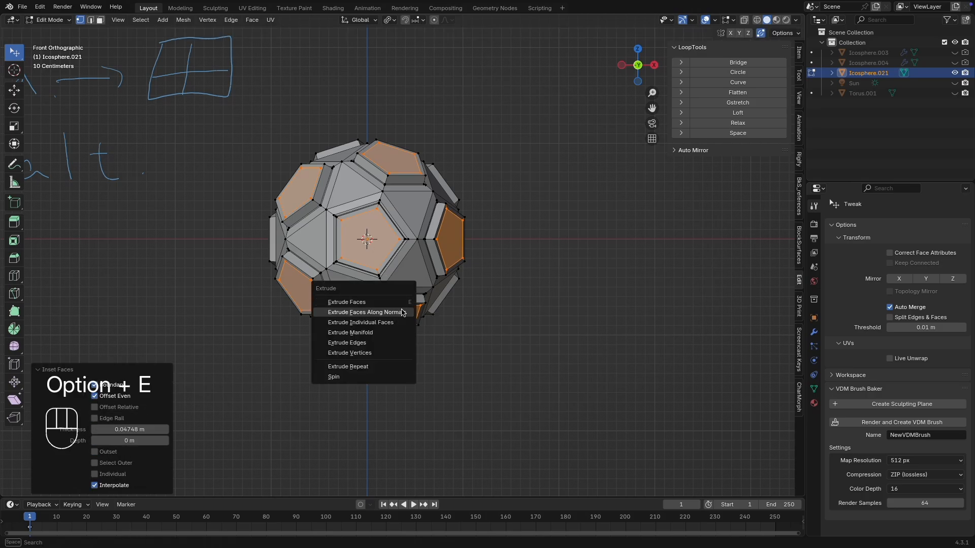
click(402, 312)
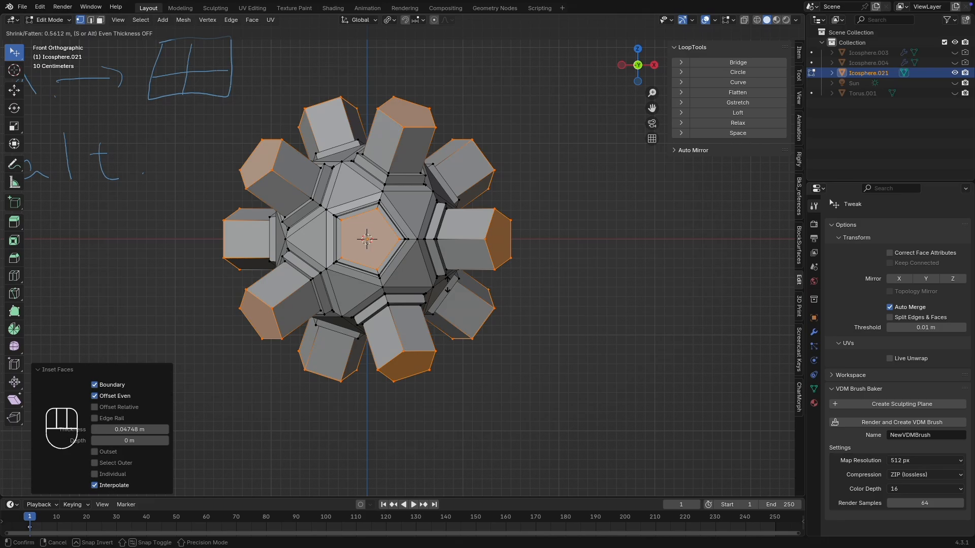
click(453, 281)
Scale the ends of the extrusions to about 0.241 and extrude them about 0.163 m further along their normals.
key(s)
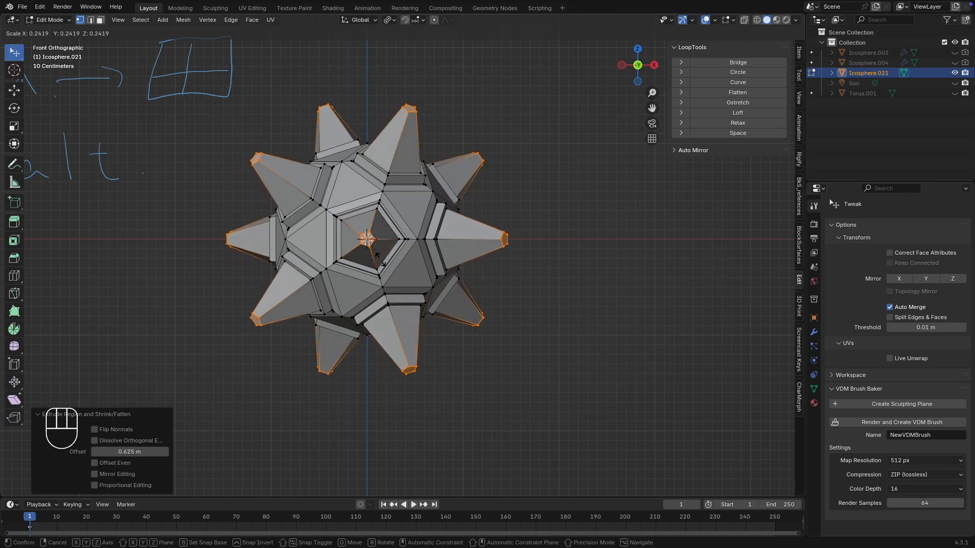
click(377, 254)
key(alt+e)
click(388, 359)
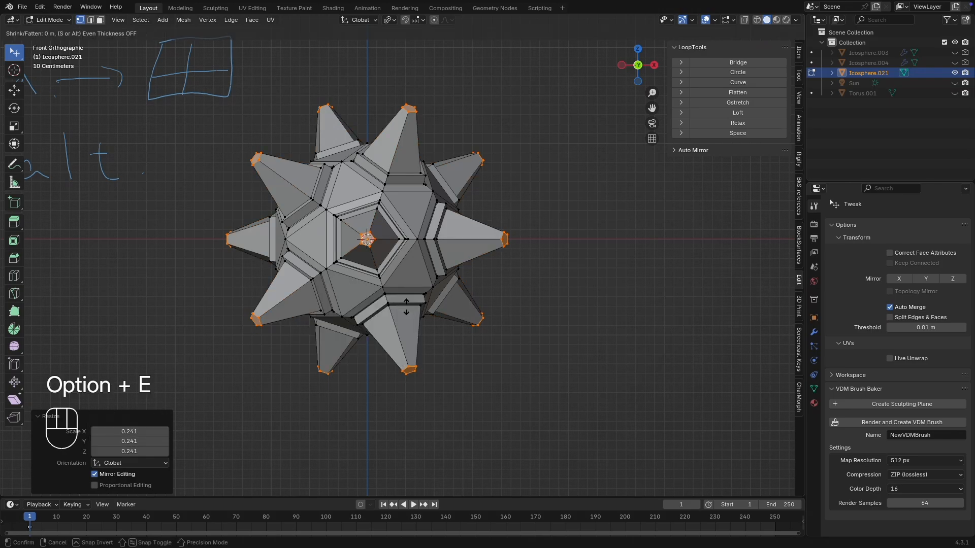
click(436, 311)
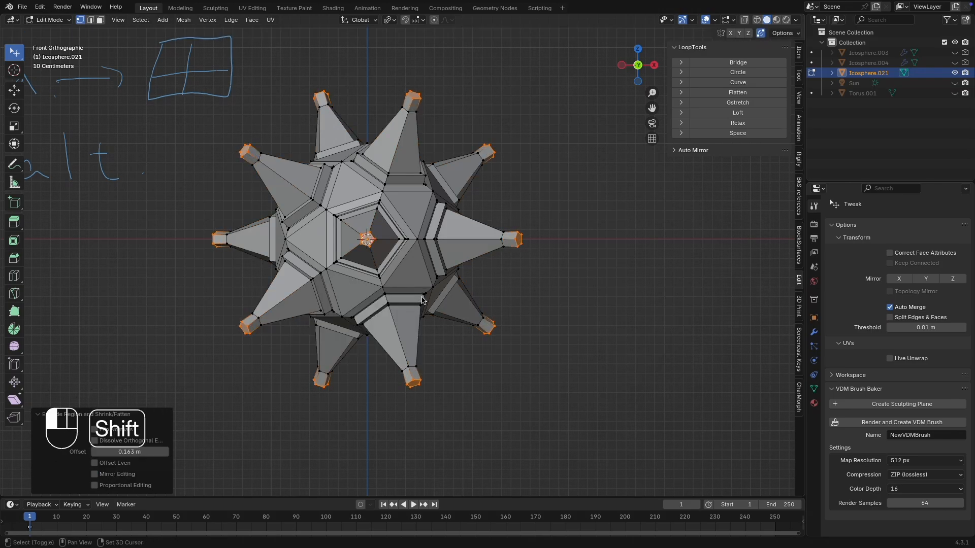
Scale the spike end faces to about -0.042 to form sharp tips.
scroll(444, 267, up, 5)
scroll(444, 267, down, 5)
key(s)
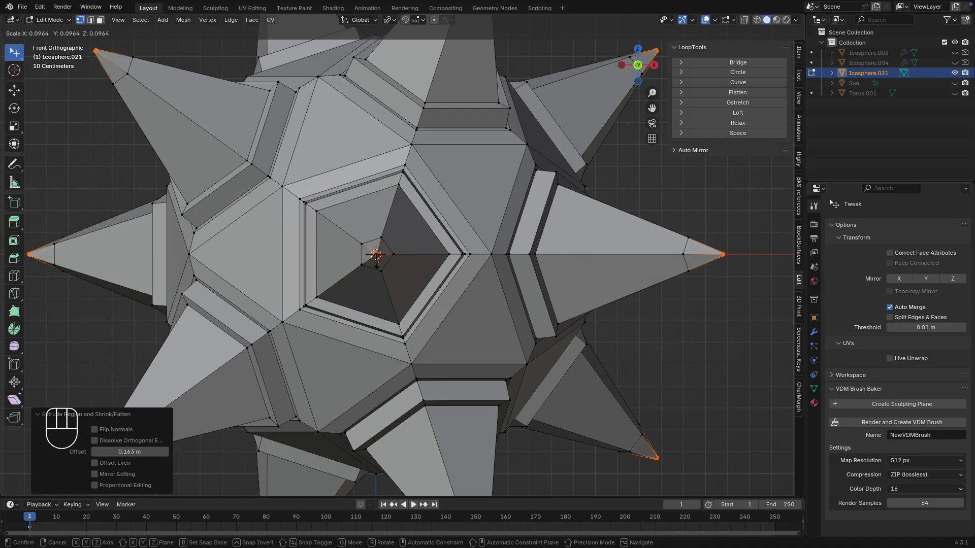
click(380, 251)
super+scroll(405, 257, down, 4)
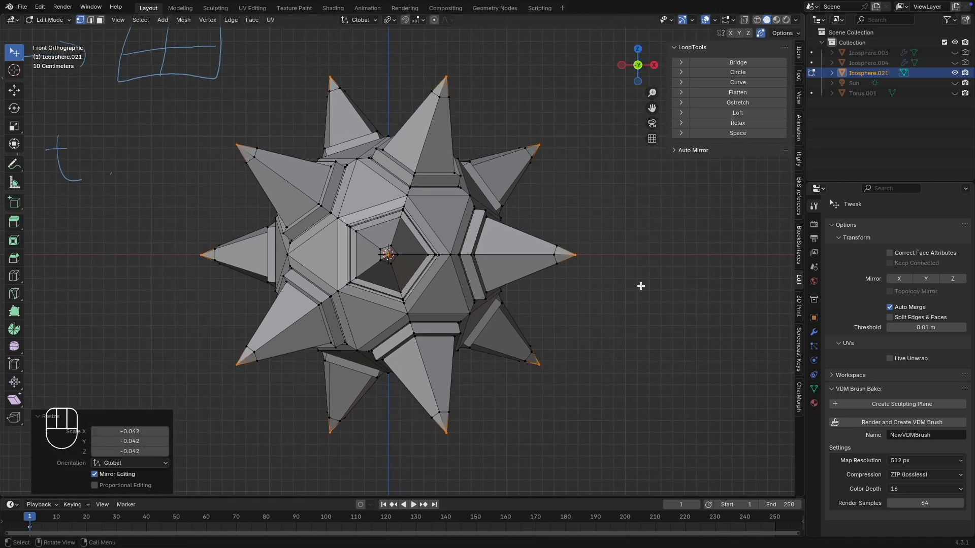
click(640, 286)
drag(572, 237, 589, 278)
key(Escape)
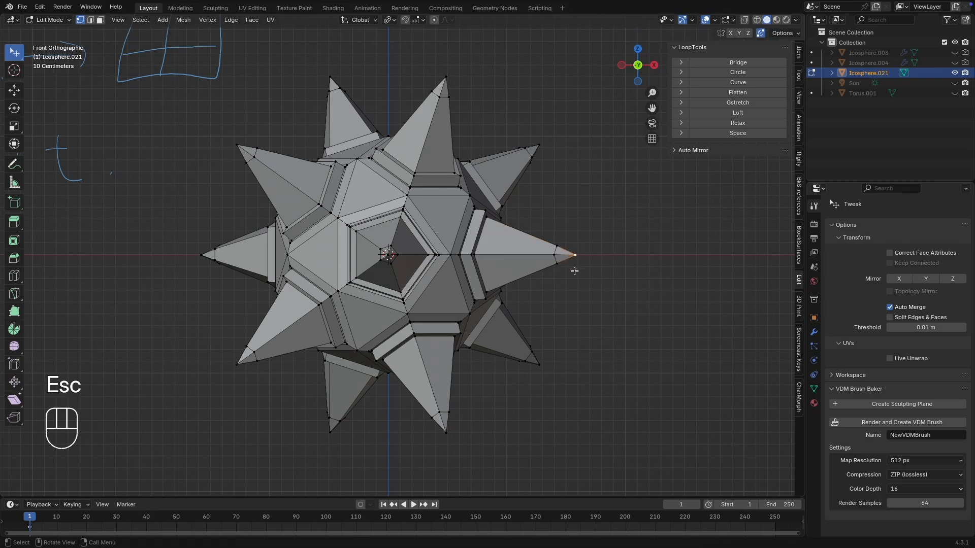
key(g)
key(Escape)
In top view, rotate the whole mesh about -31.6° around the global Z axis so two opposite spikes align with the X axis.
super+scroll(533, 322, down, 3)
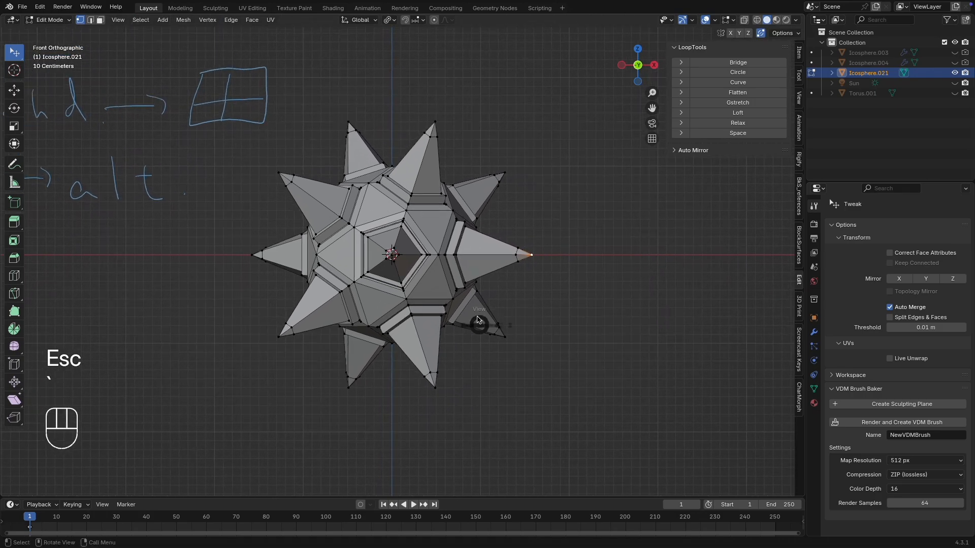
key(grave)
key(a)
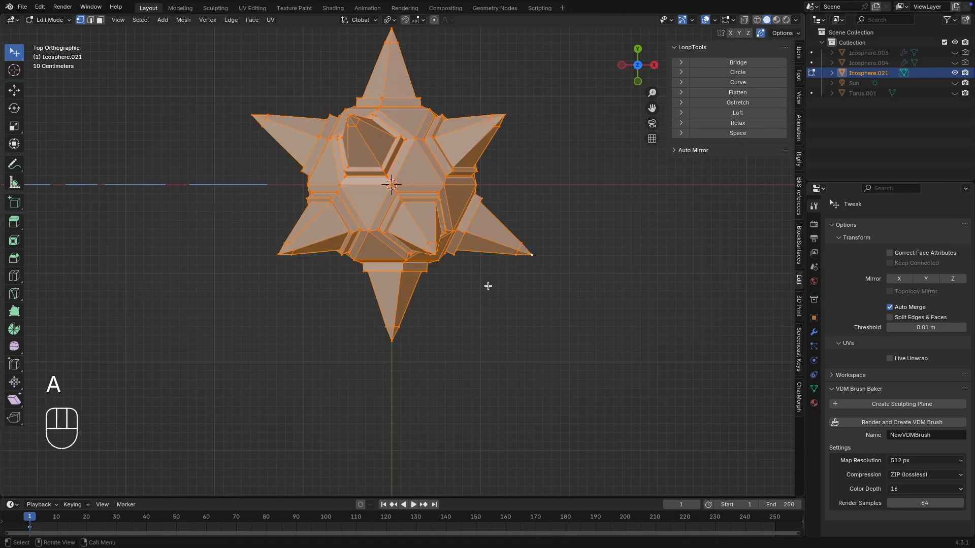
key(r)
key(z)
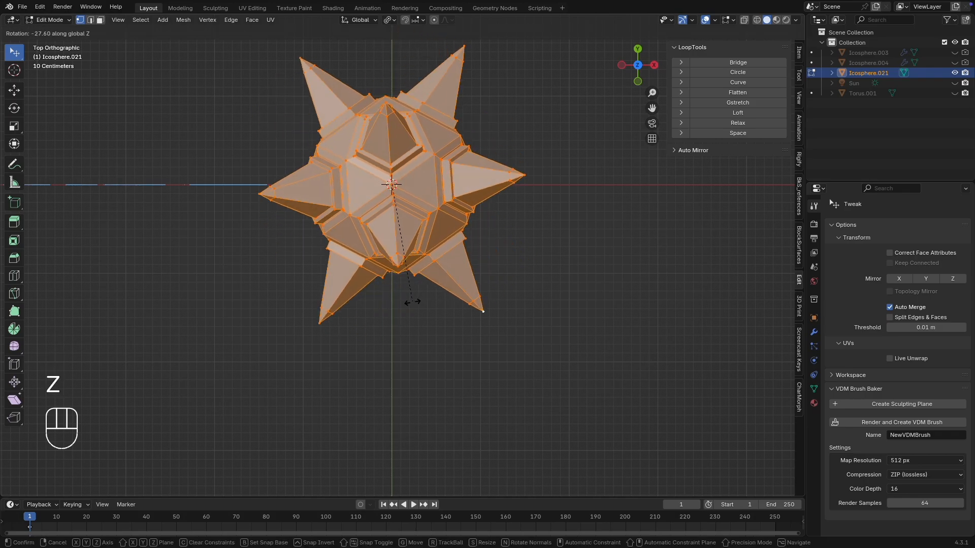
key(shift)
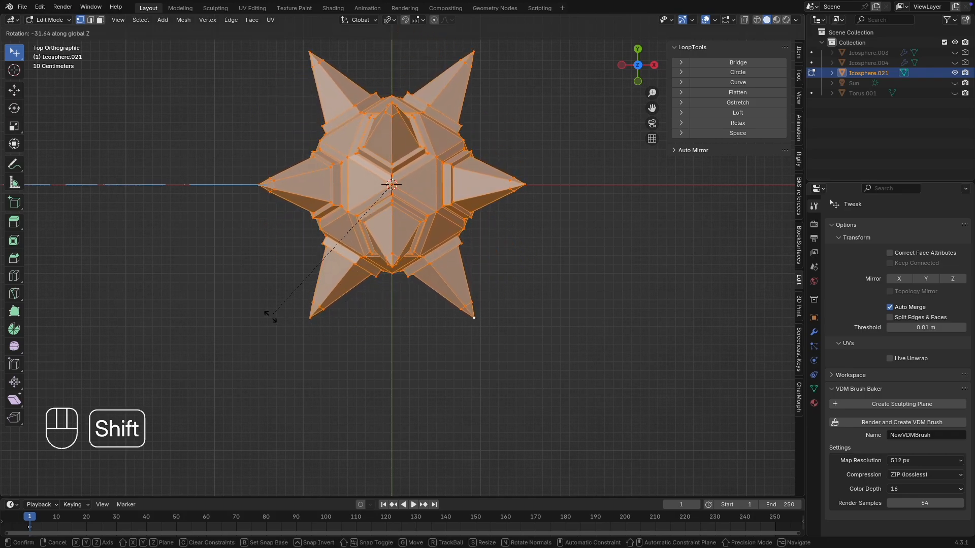
click(258, 313)
Select the two triangular faces meeting at the top centre of the mesh and inset them by about 0.022 m.
click(416, 327)
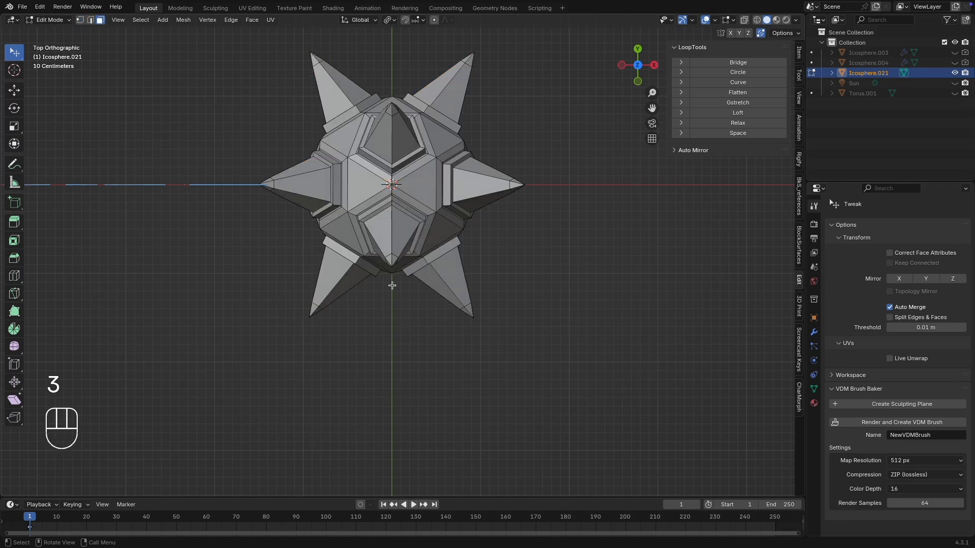
shift+click(355, 184)
shift+click(417, 184)
scroll(400, 248, up, 3)
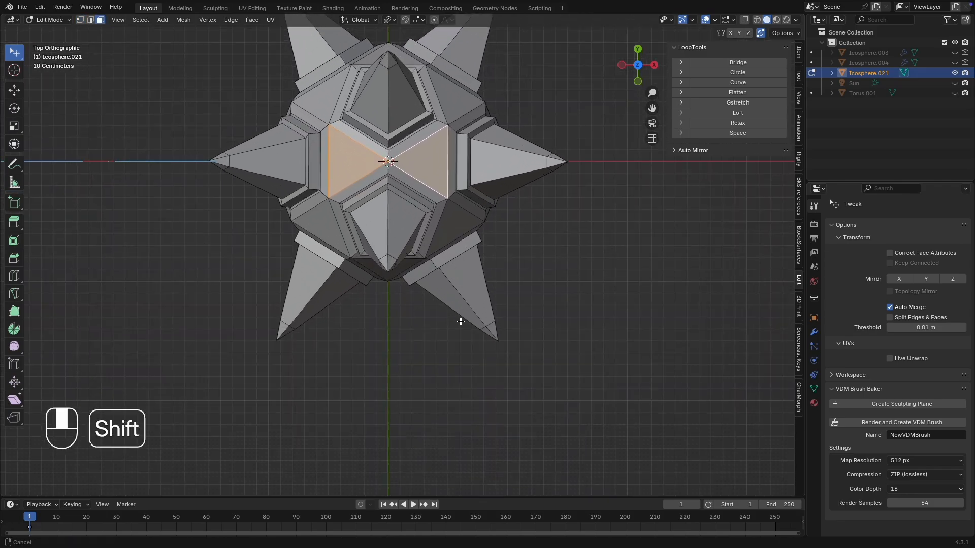
scroll(474, 289, up, 4)
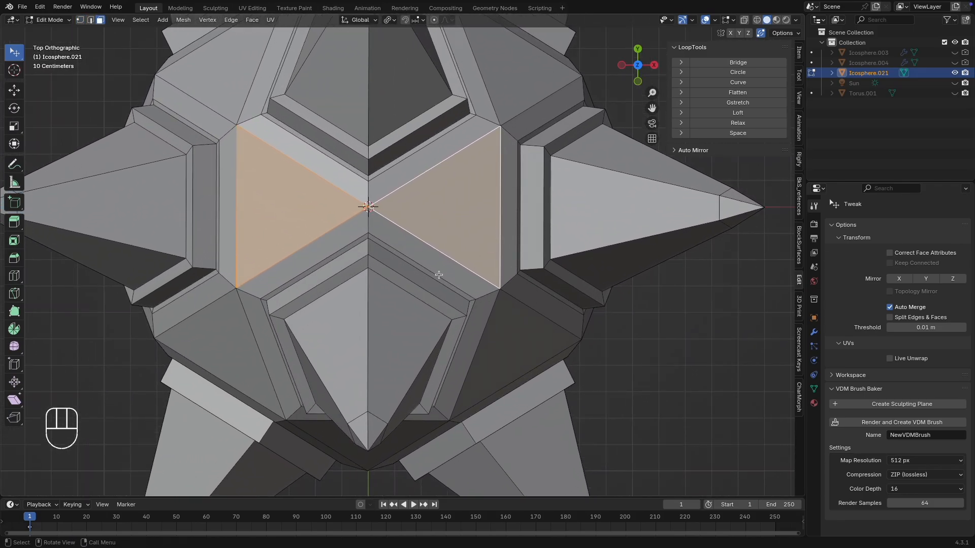
key(i)
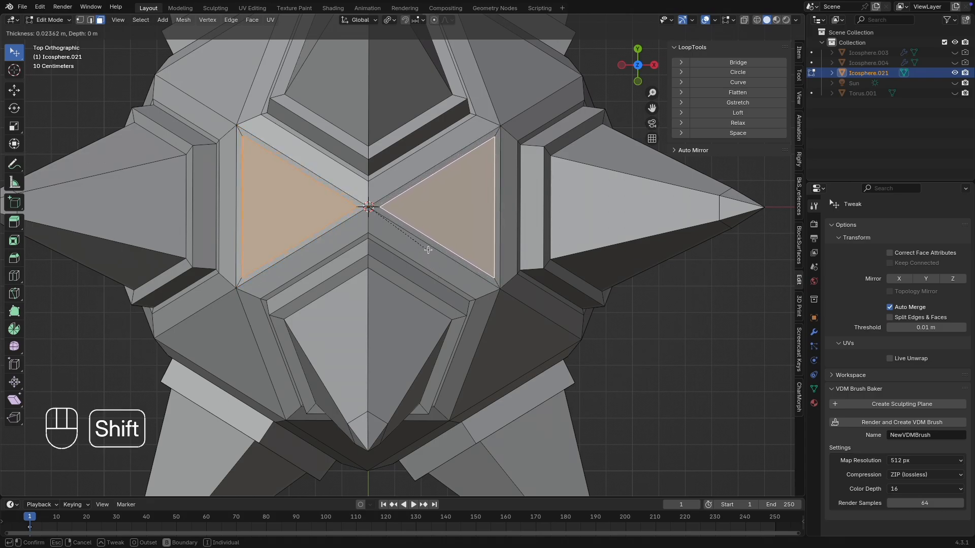
click(429, 257)
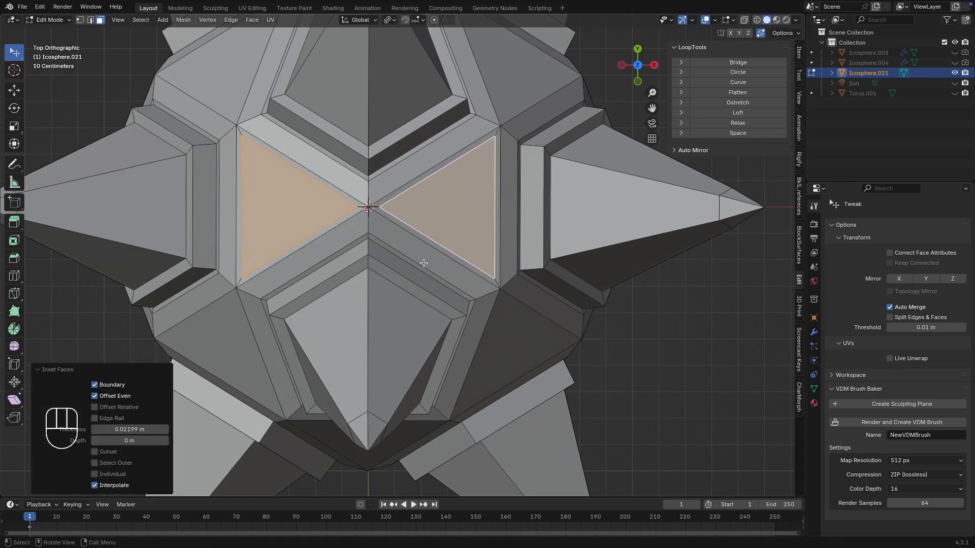
In front view, extrude the two inset triangular faces about 0.054 m along their normals.
key(grave)
click(368, 268)
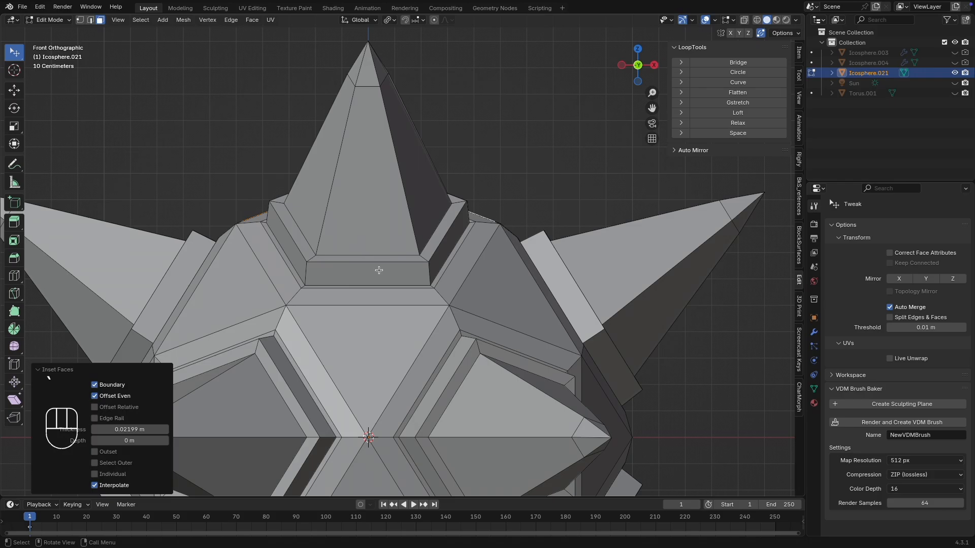
key(e)
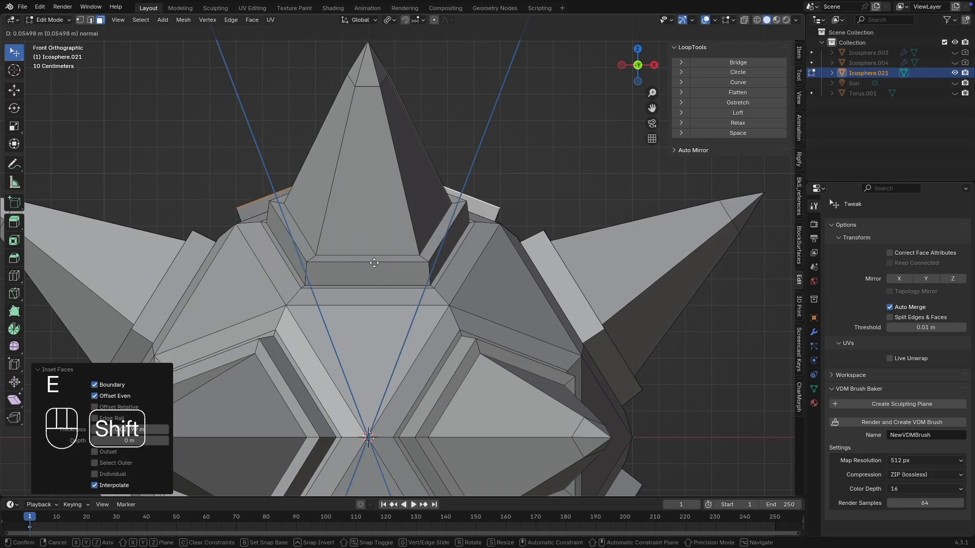
click(376, 267)
Inset the two raised triangular faces by about 0.017 m, working from the top view.
key(grave)
click(358, 244)
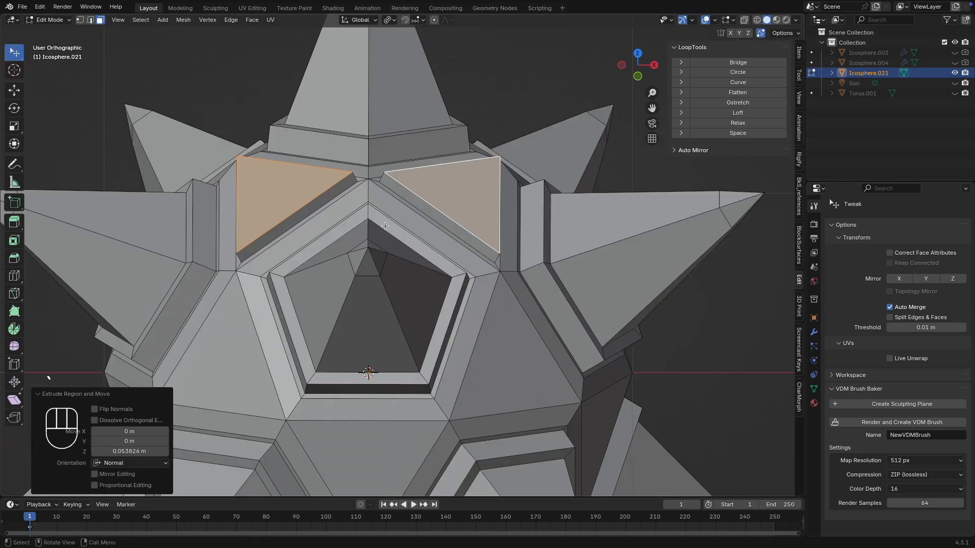
key(i)
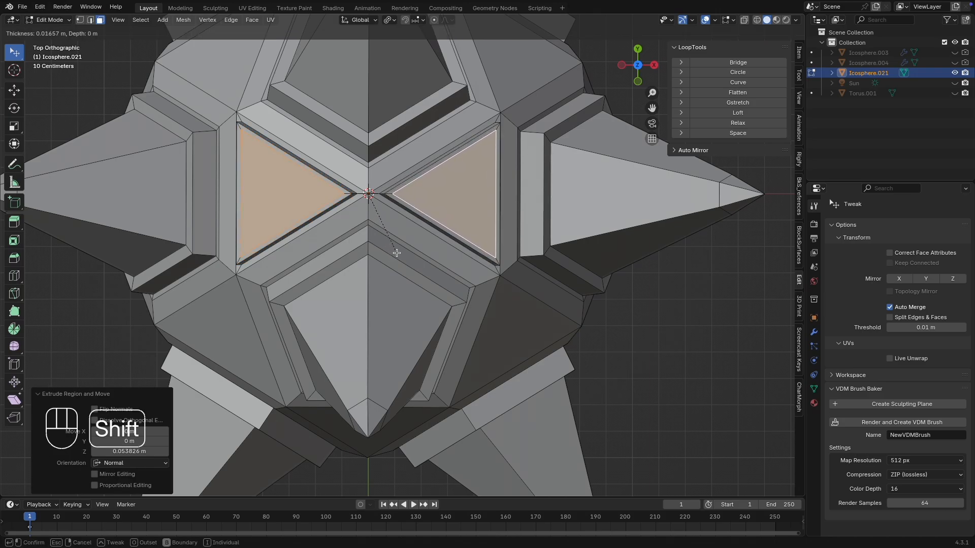
click(397, 253)
In front view, extrude the two inset triangular faces about 0.154 m along their normals.
key(grave)
click(355, 254)
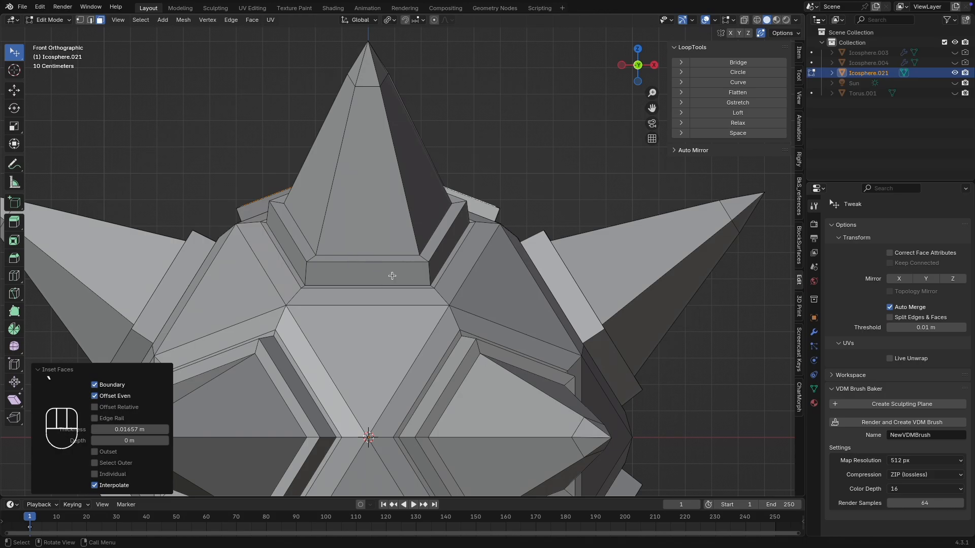
key(e)
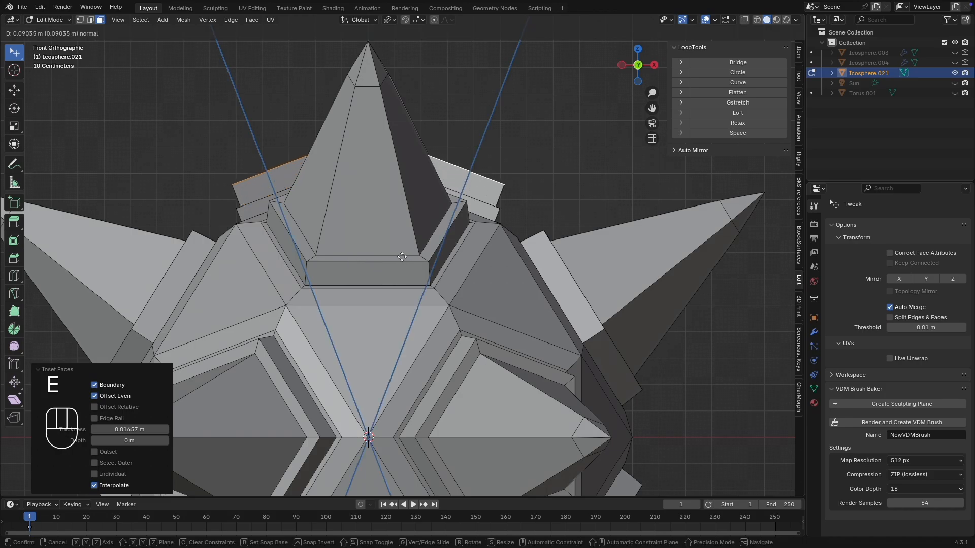
click(406, 246)
scroll(392, 334, down, 3)
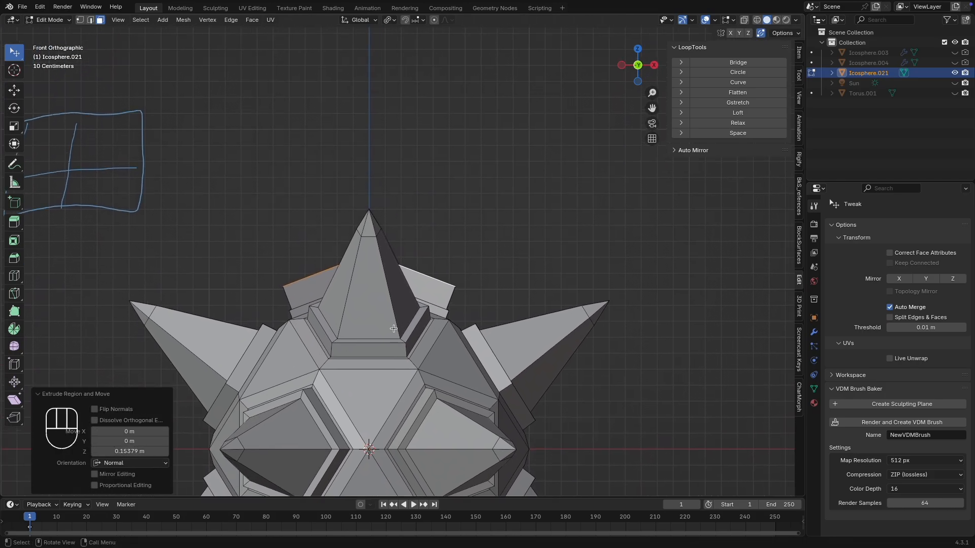
Extrude the two end faces about 0.32 m further and lower their inner corner vertices along the global Z axis to tilt them.
key(e)
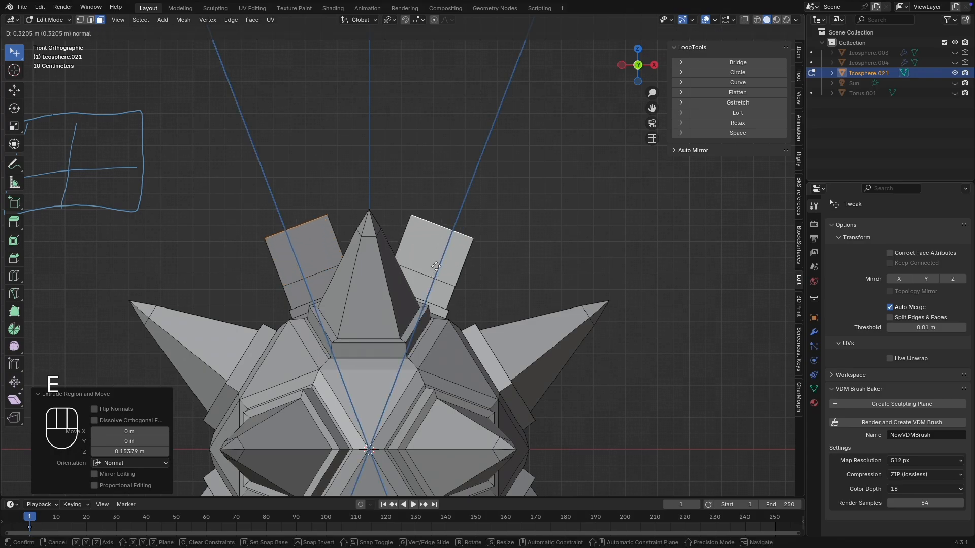
click(391, 305)
middle_drag(391, 305, 305, 223)
key(1)
key(3)
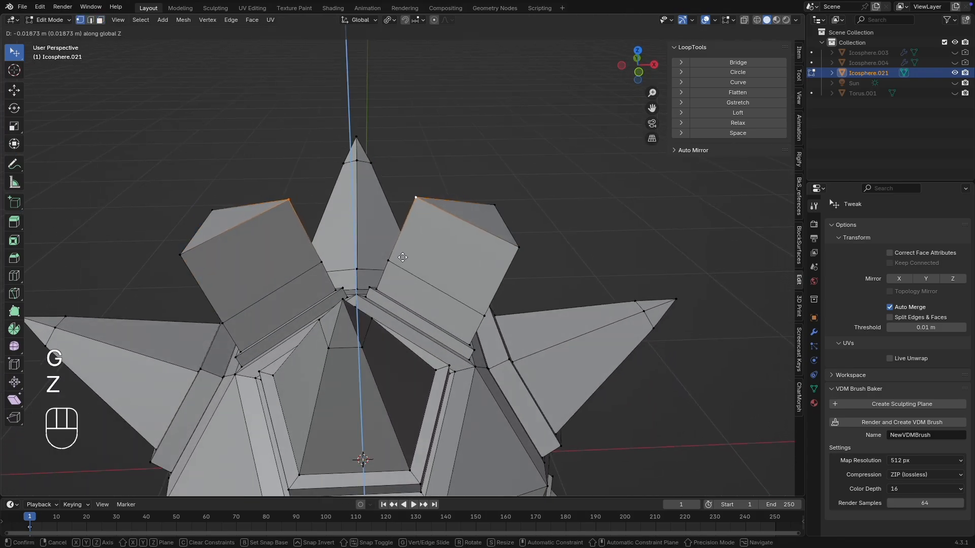
Extrude the two tilted end faces along their normals with an offset of about 0.286 m.
key(KP_1)
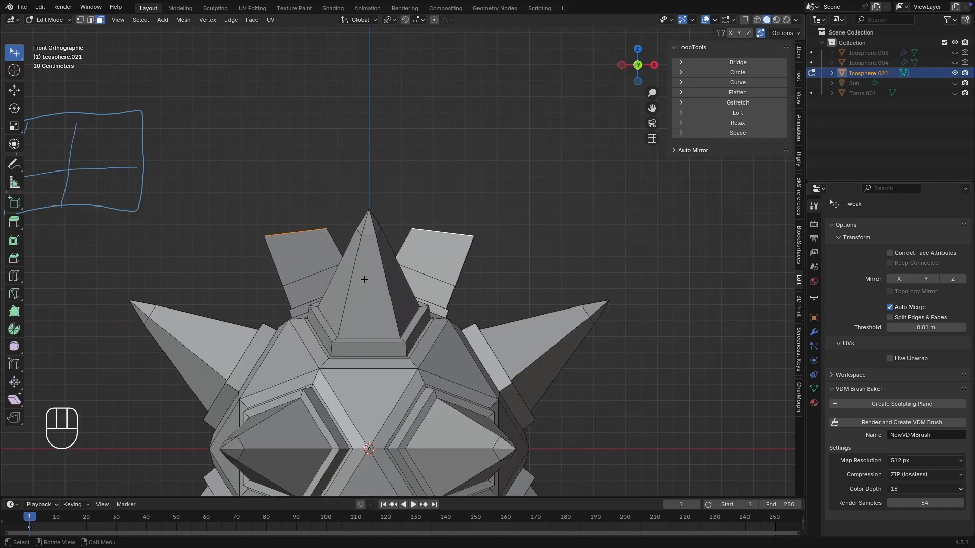
key(alt+e)
click(364, 278)
click(384, 260)
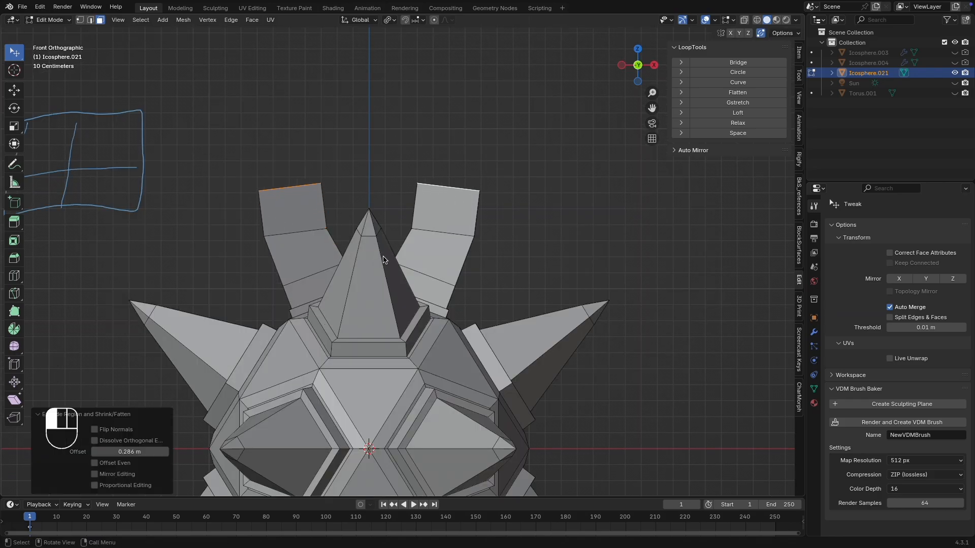
Lower the inner corner vertices of the new end faces along the global Z axis so the two arms curve inward.
middle_drag(384, 260, 376, 254)
key(1)
key(g)
key(z)
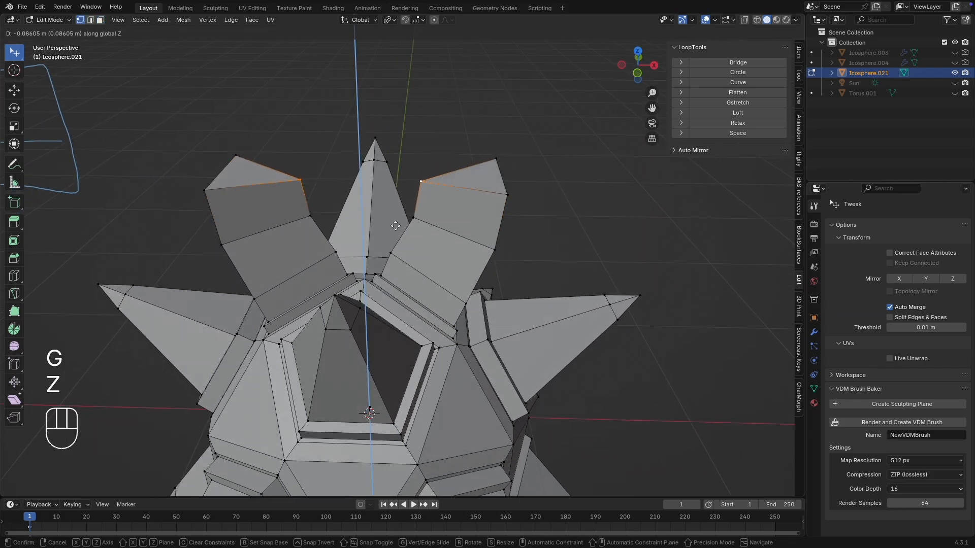
click(380, 224)
Select both end faces of the curved arms and extrude them about 0.244 m along their normals in front view.
key(grave)
click(335, 201)
middle_drag(328, 226, 324, 254)
key(3)
click(268, 187)
shift+click(440, 186)
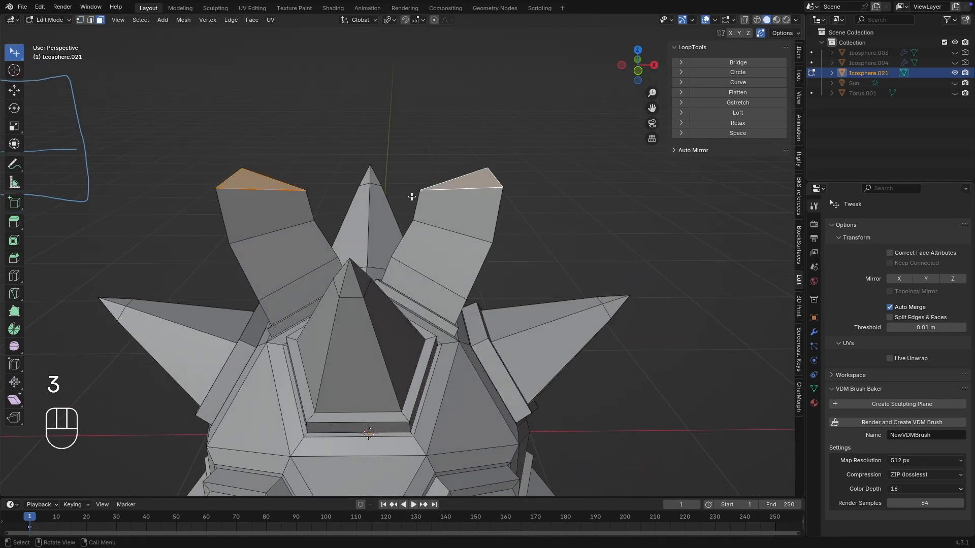
key(grave)
click(323, 205)
key(e)
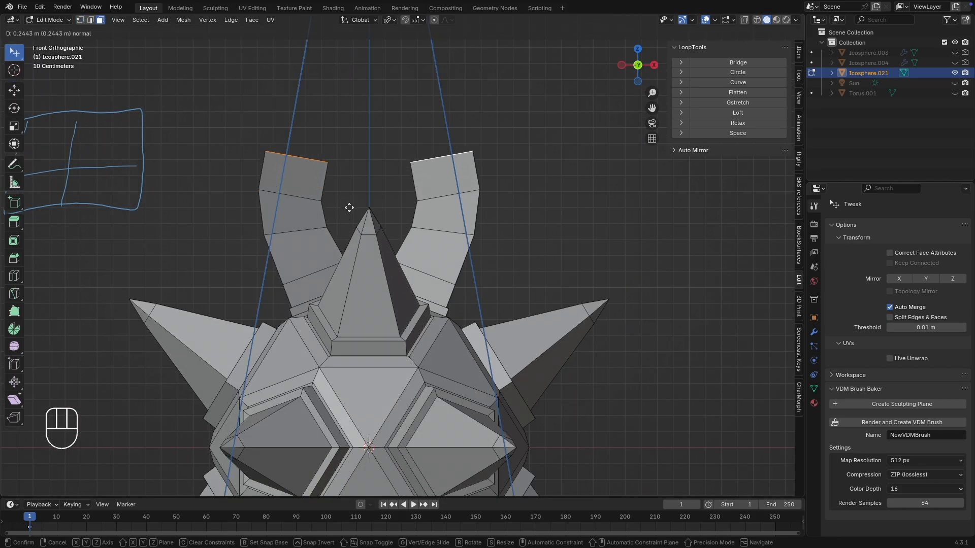
click(347, 204)
Select the inner corner vertices at the ends of both arms and lower them along the global Z axis.
click(335, 165)
key(1)
click(327, 163)
shift+click(410, 164)
key(g)
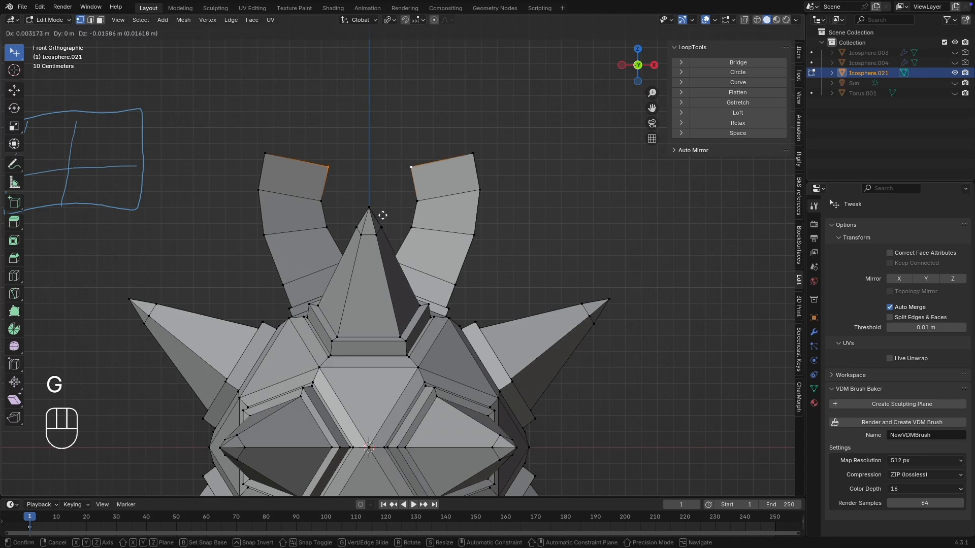
key(z)
click(393, 238)
Select the end faces of both arms and join them with LoopTools Bridge, using one segment.
middle_drag(693, 186, 691, 213)
key(3)
click(274, 155)
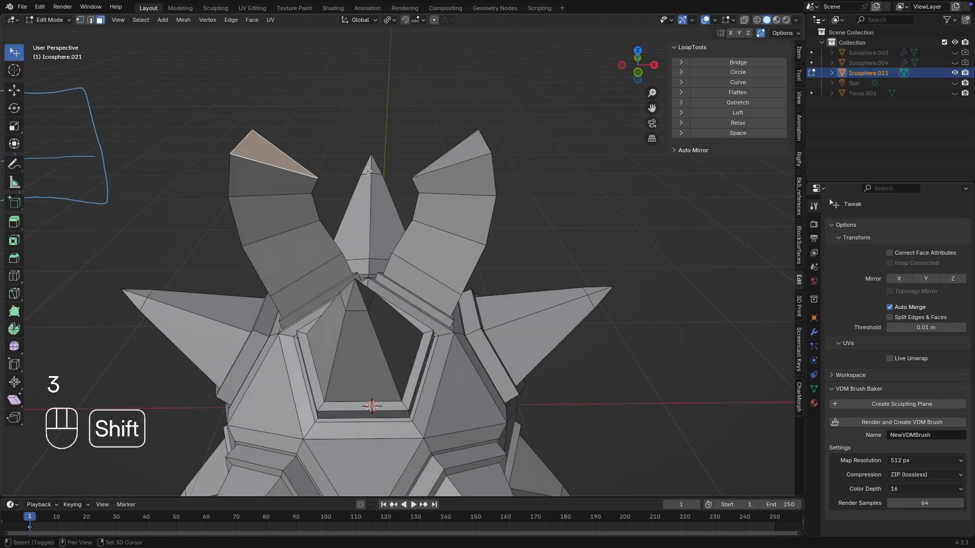
shift+click(457, 153)
click(737, 62)
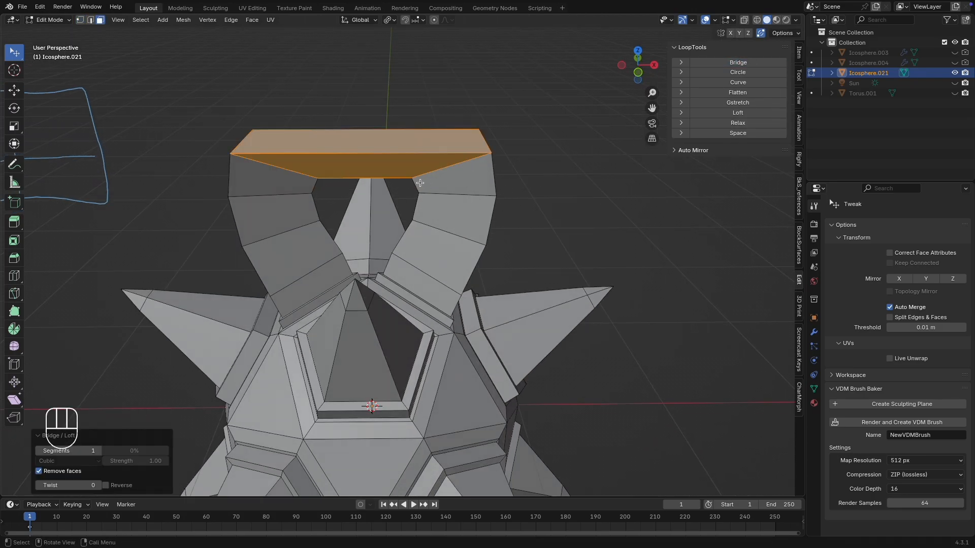
Add a centred loop cut across the bridge and raise it about 0.292 m along Z to form an arched handle.
key(2)
key(super+r)
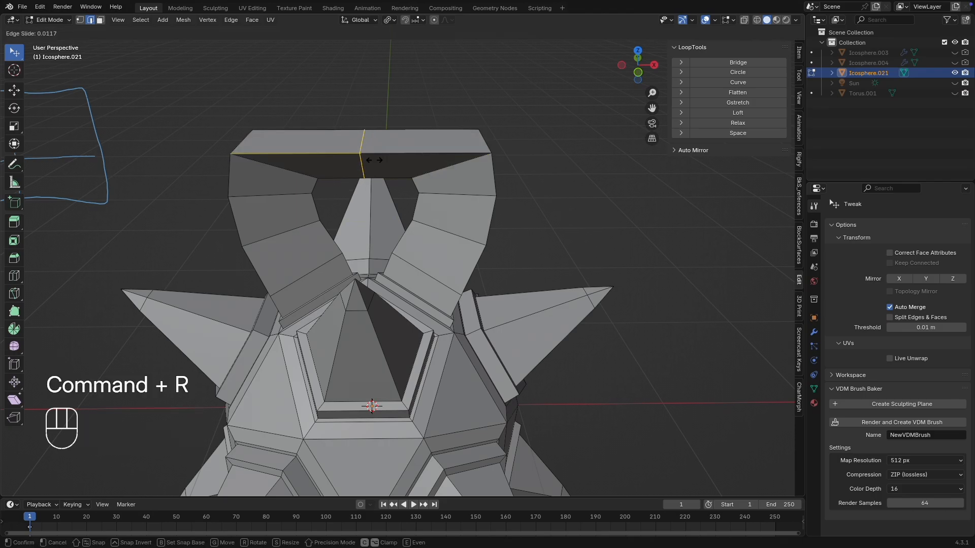
click(363, 168)
key(Escape)
key(grave)
click(337, 165)
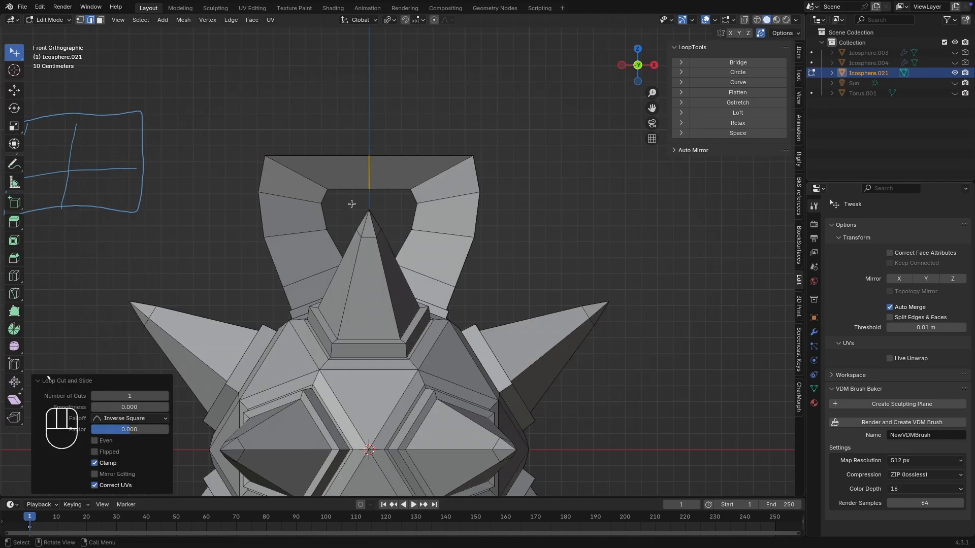
key(g)
key(z)
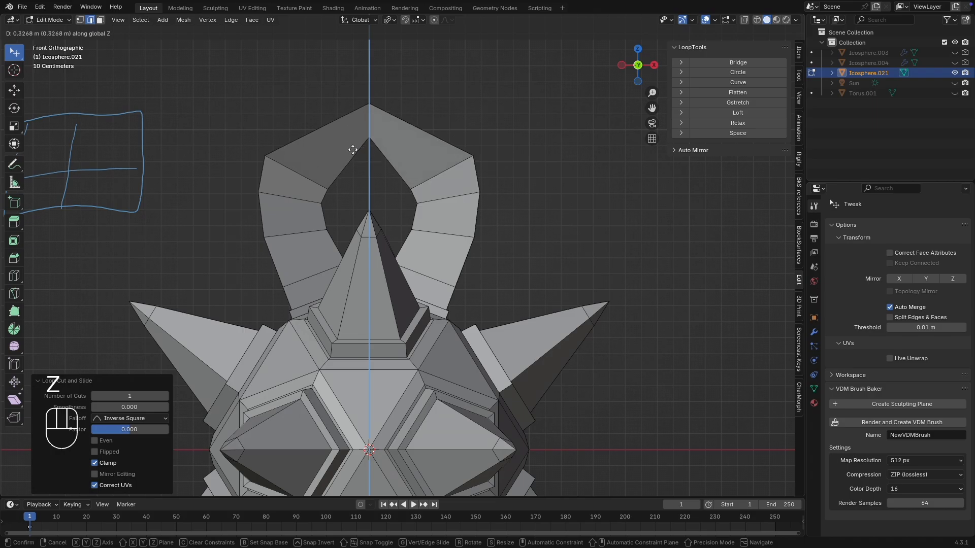
click(355, 157)
Scale the handle's central edge loop by about 1.844 along the global Z axis.
key(s)
key(z)
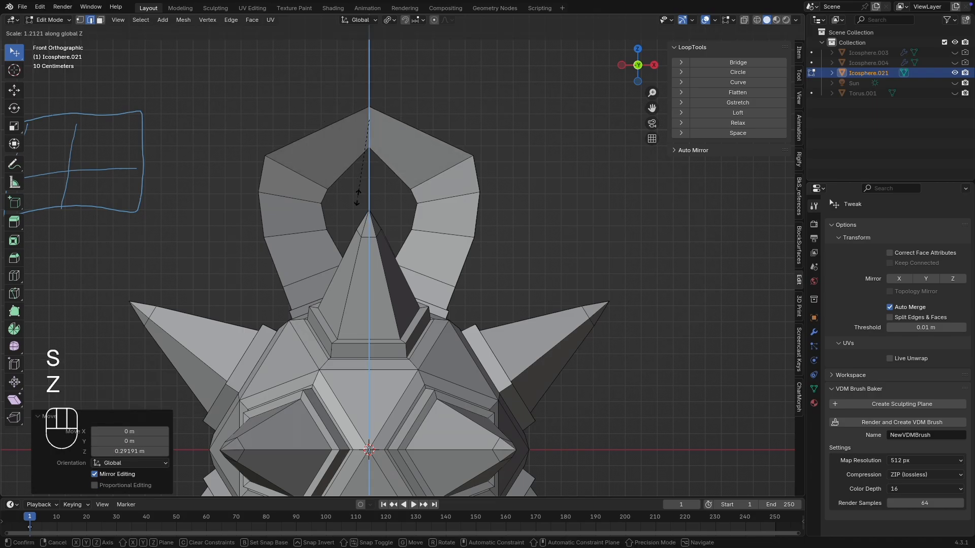
click(360, 240)
scroll(378, 220, down, 5)
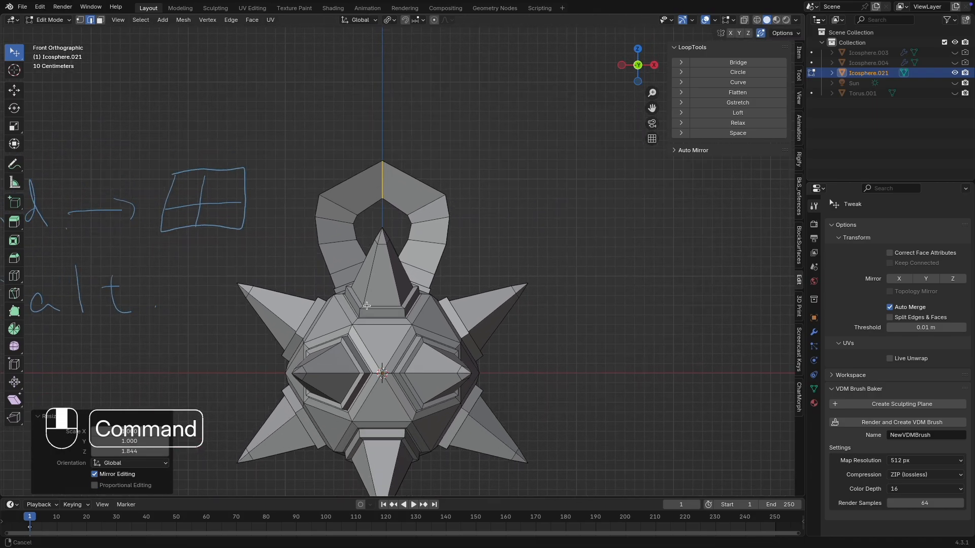
Add a Subdivision Surface modifier to the spiked ball and set its viewport level to 2.
mouse_move(543, 256)
middle_down()
mouse_move(504, 279)
mouse_move(513, 284)
middle_up()
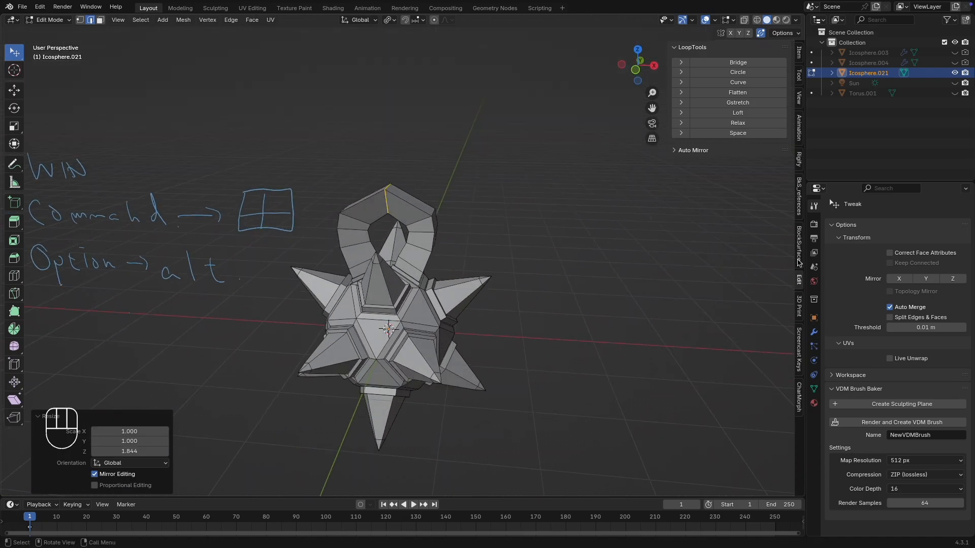
click(813, 332)
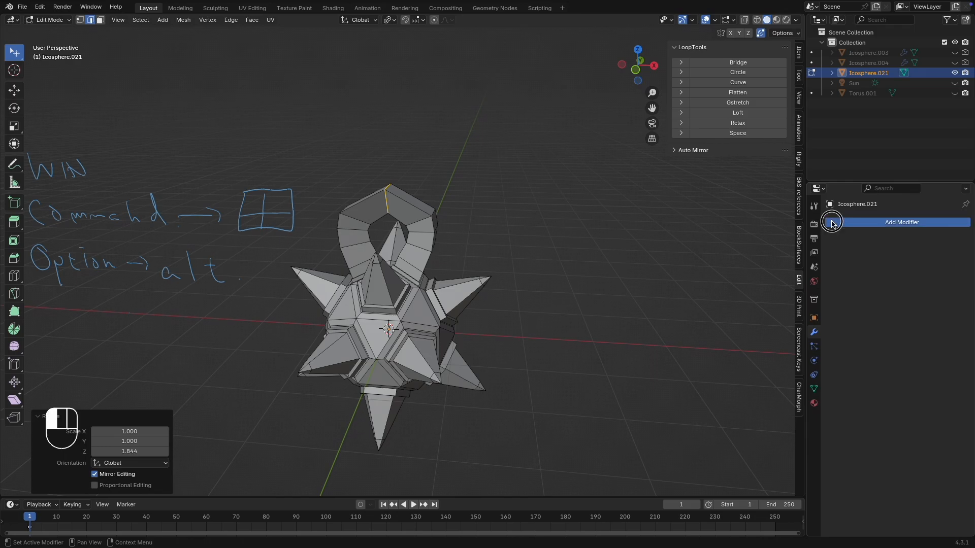
click(832, 224)
mouse_move(822, 224)
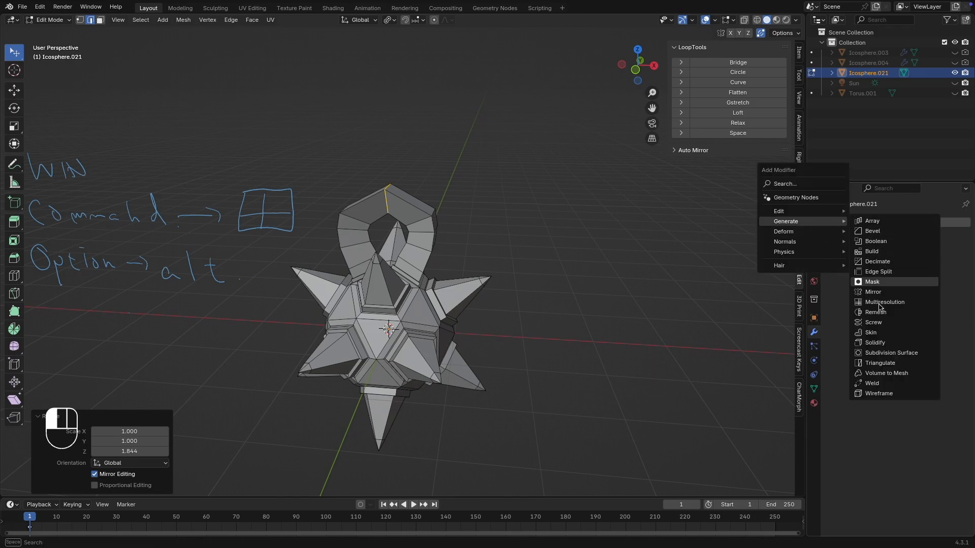
click(868, 354)
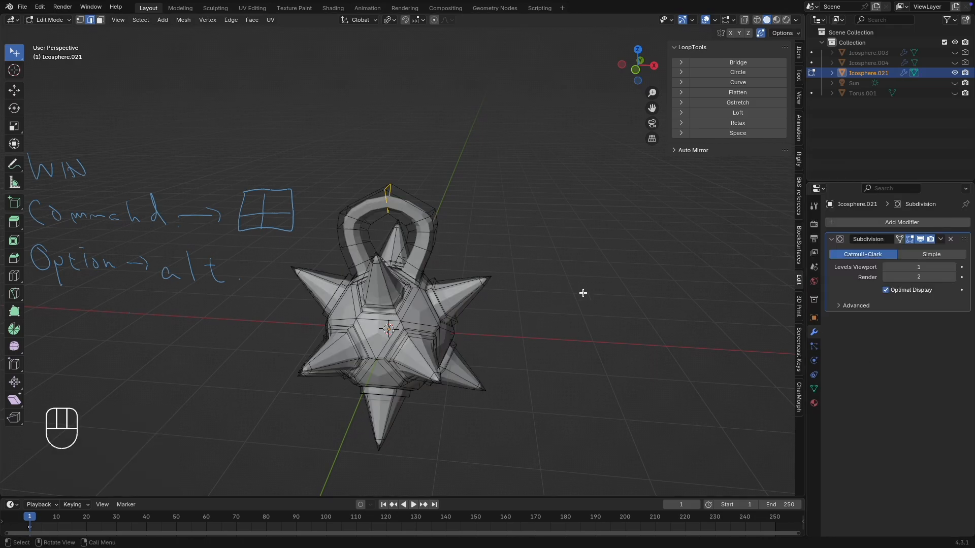
click(953, 267)
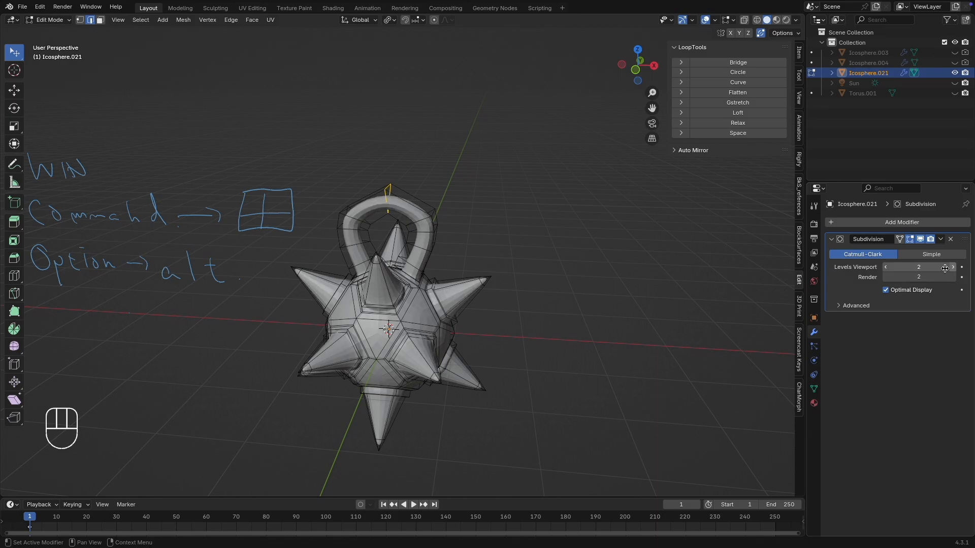
Select the vertex paths along the handle's edges and distribute their vertices evenly with LoopTools Space.
mouse_move(580, 306)
ctrl+middle_down()
mouse_move(599, 261)
mouse_move(587, 254)
mouse_move(539, 272)
mouse_move(603, 210)
mouse_move(583, 213)
mouse_move(592, 245)
mouse_move(582, 235)
ctrl+middle_up()
scroll(374, 242, up, 5)
middle_drag(410, 210, 407, 205)
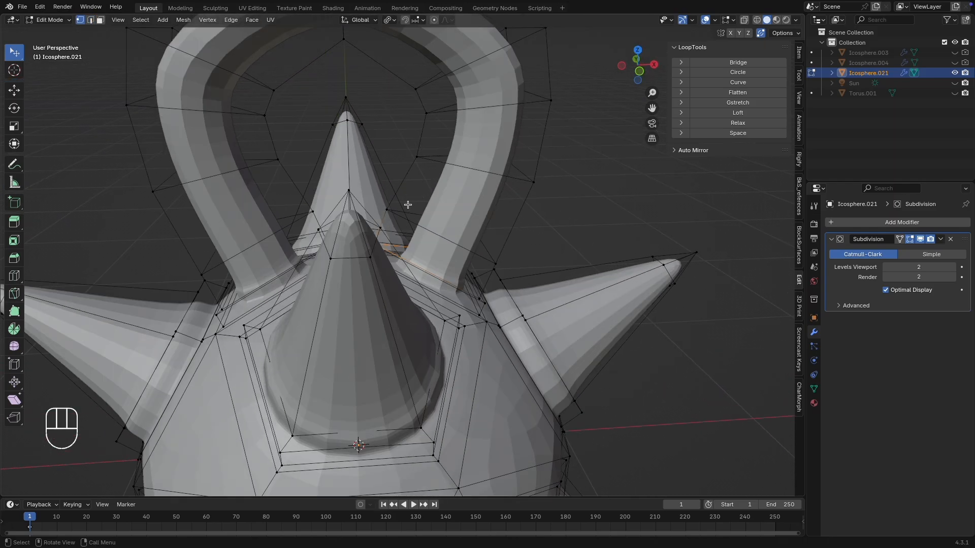
ctrl+click(345, 40)
middle_drag(307, 201, 721, 151)
scroll(557, 220, down, 5)
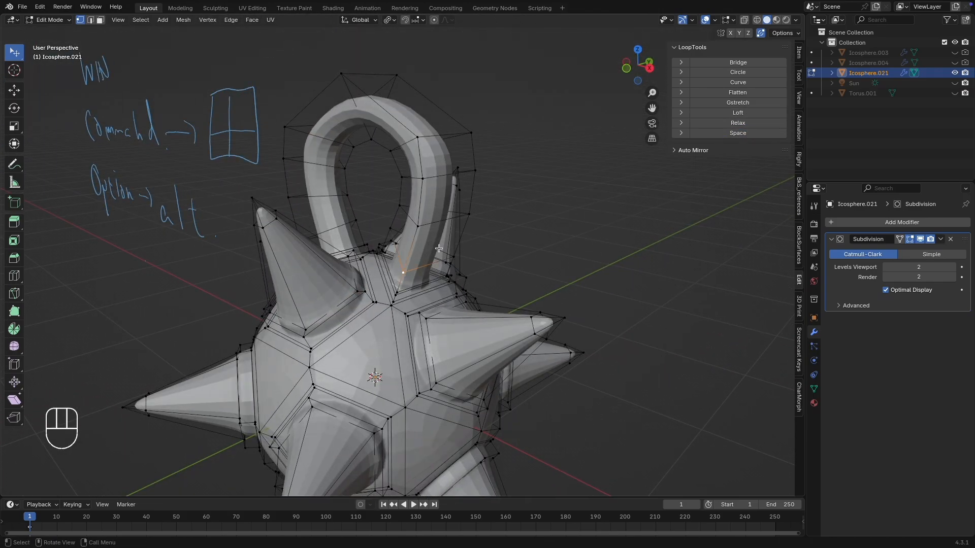
ctrl+click(313, 73)
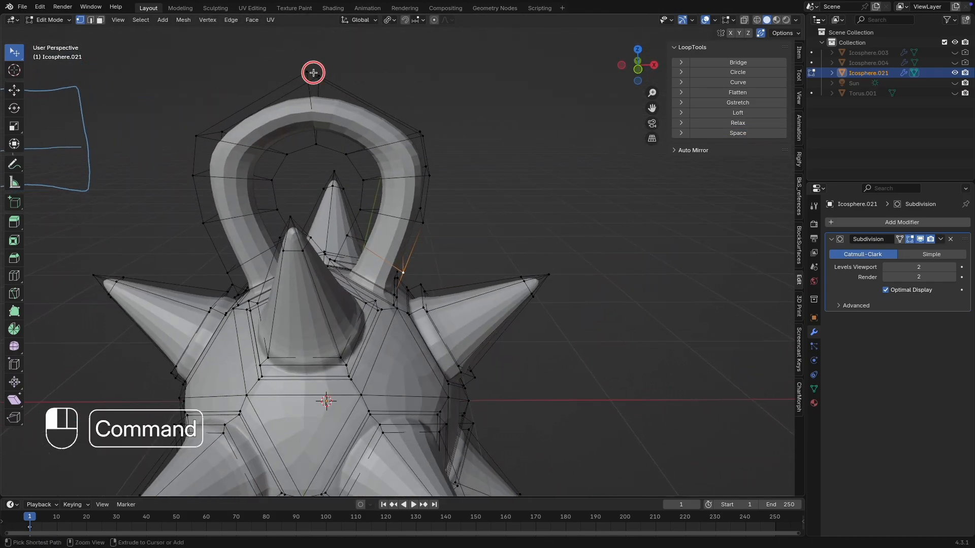
middle_drag(570, 207, 752, 127)
click(752, 133)
In front wireframe view, select the handle's arch down to its widest vertices and lower it about 0.056 m along Z.
key(KP_1)
key(alt+a)
key(shift+z)
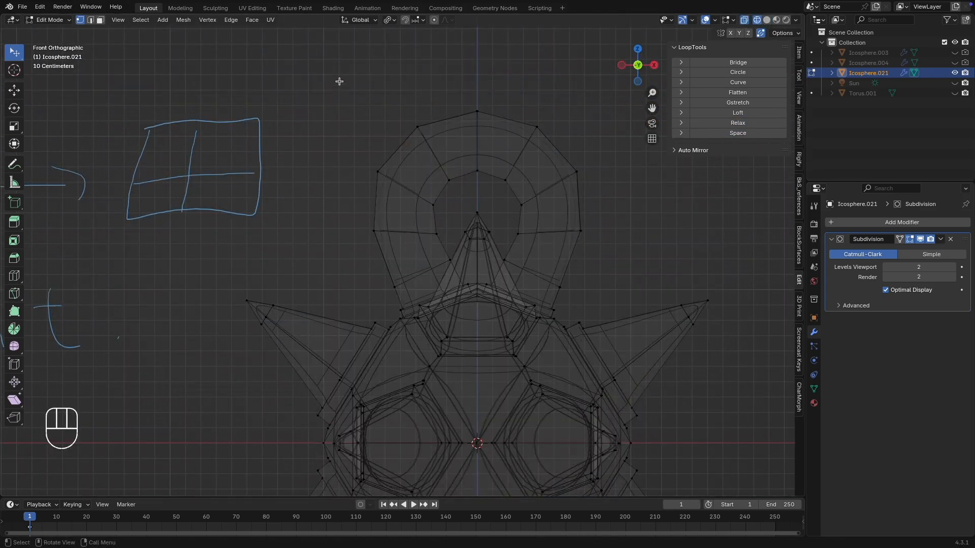
drag(313, 84, 637, 223)
shift+drag(336, 218, 448, 250)
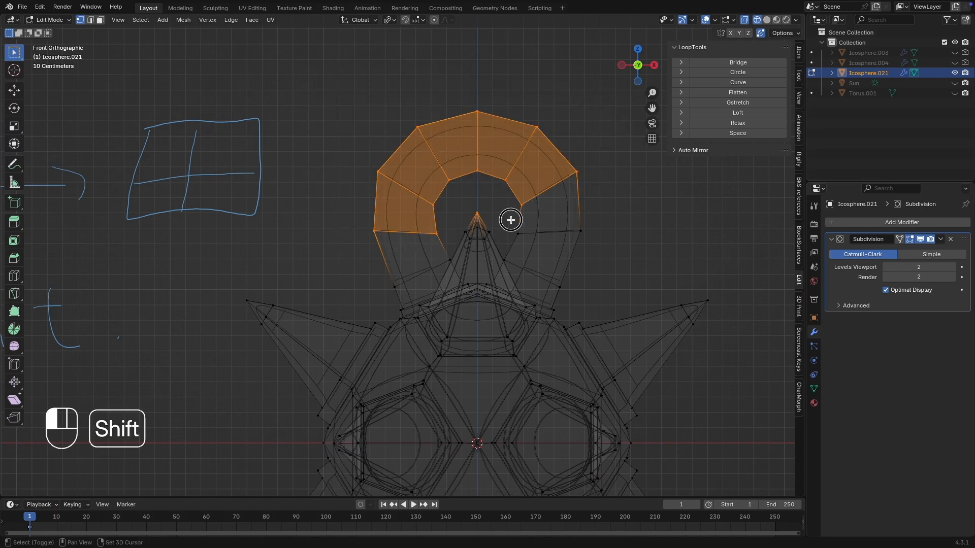
shift+drag(500, 208, 629, 259)
key(g)
key(z)
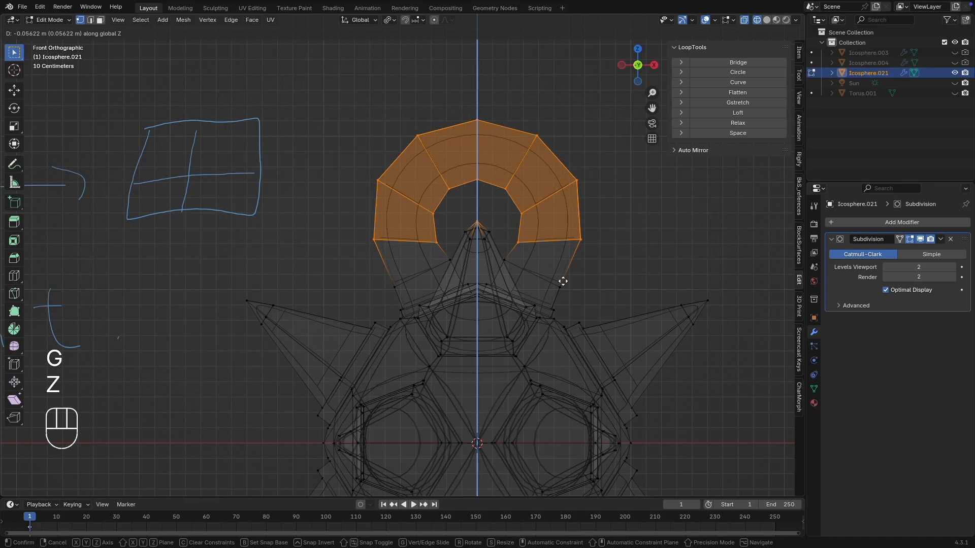
click(568, 273)
Select only the upper part of the arch, above its widest vertices, and lower it about 0.056 m along the global Z axis.
click(335, 108)
drag(336, 108, 603, 215)
key(g)
key(z)
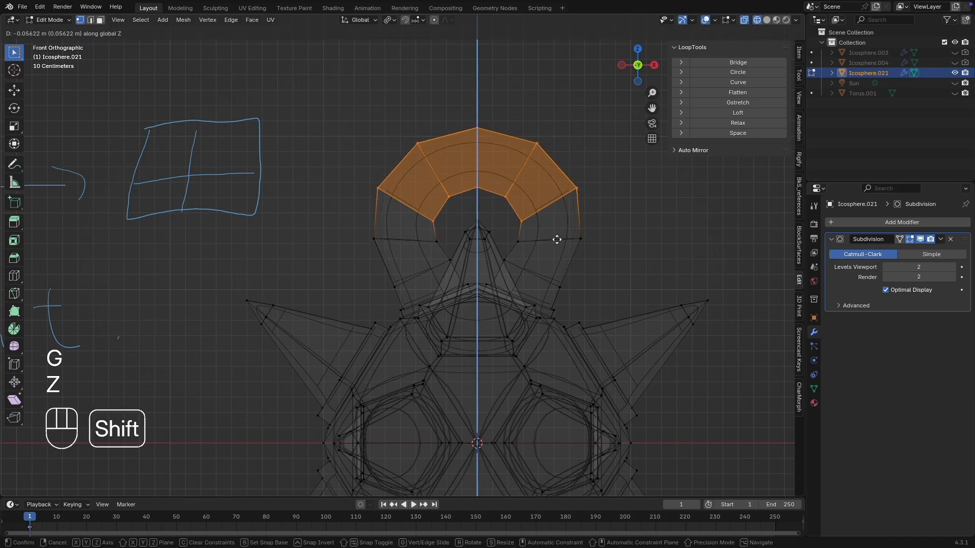
click(558, 188)
Select the vertex path along the handle's inner edge and distribute its vertices evenly with LoopTools Space.
middle_drag(618, 194, 616, 266)
click(541, 250)
ctrl+click(468, 242)
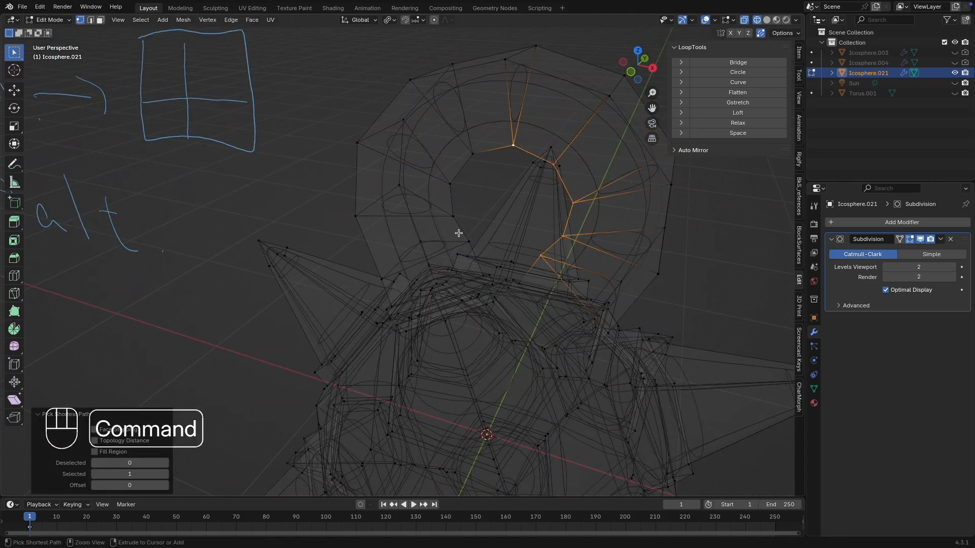
click(738, 133)
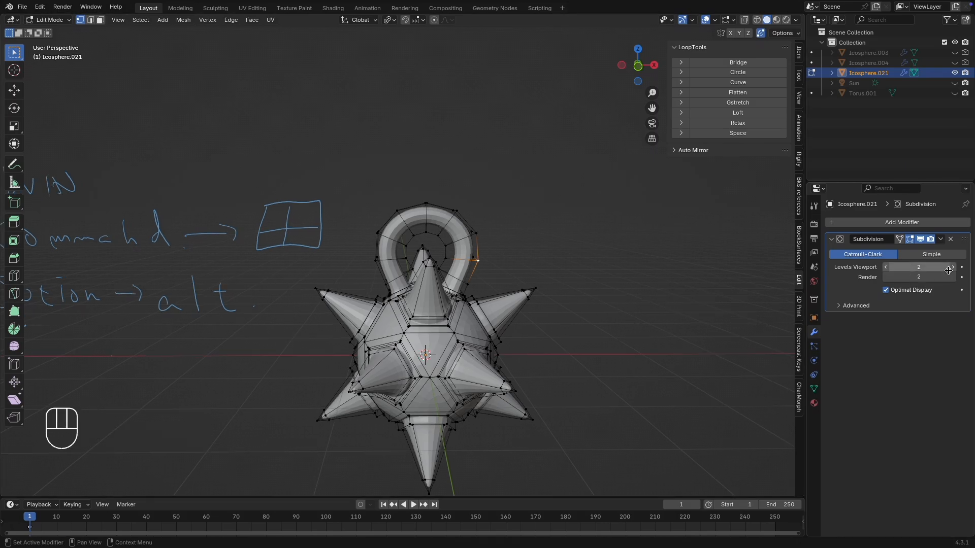
Select the edge loops around the bases of all spikes and bevel them with one segment, about 0.0063 m wide.
scroll(573, 244, up, 2)
mouse_move(599, 203)
middle_down()
mouse_move(544, 172)
mouse_move(558, 203)
middle_up()
key(2)
alt+click(526, 344)
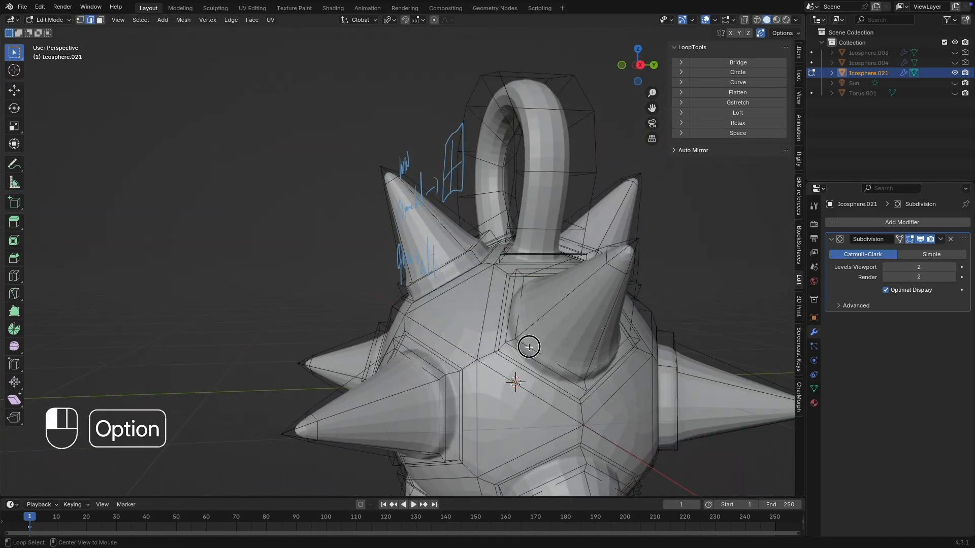
alt+shift+click(517, 383)
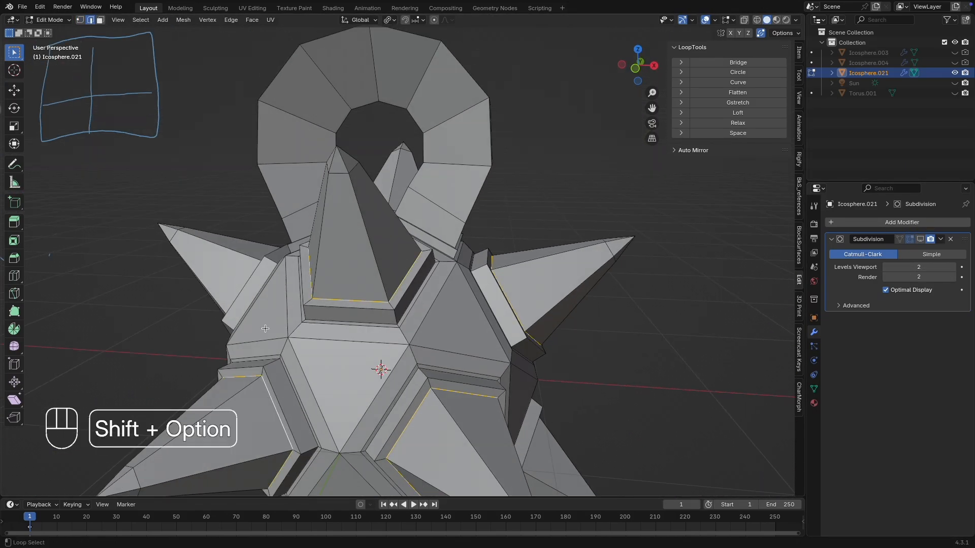
middle_drag(265, 329, 421, 344)
middle_drag(339, 354, 368, 321)
mouse_move(299, 452)
middle_down()
mouse_move(544, 327)
mouse_move(457, 330)
mouse_move(481, 337)
mouse_move(470, 271)
middle_up()
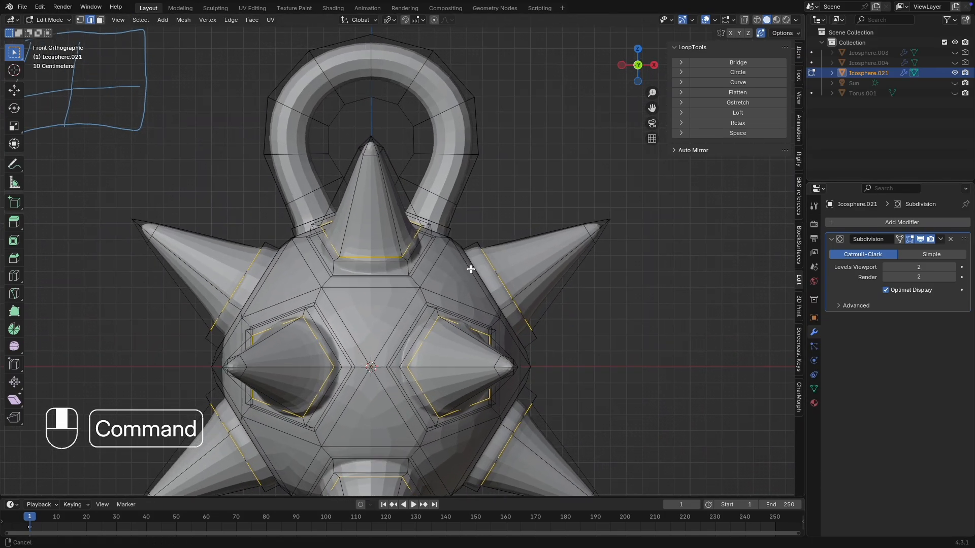
key(super+b)
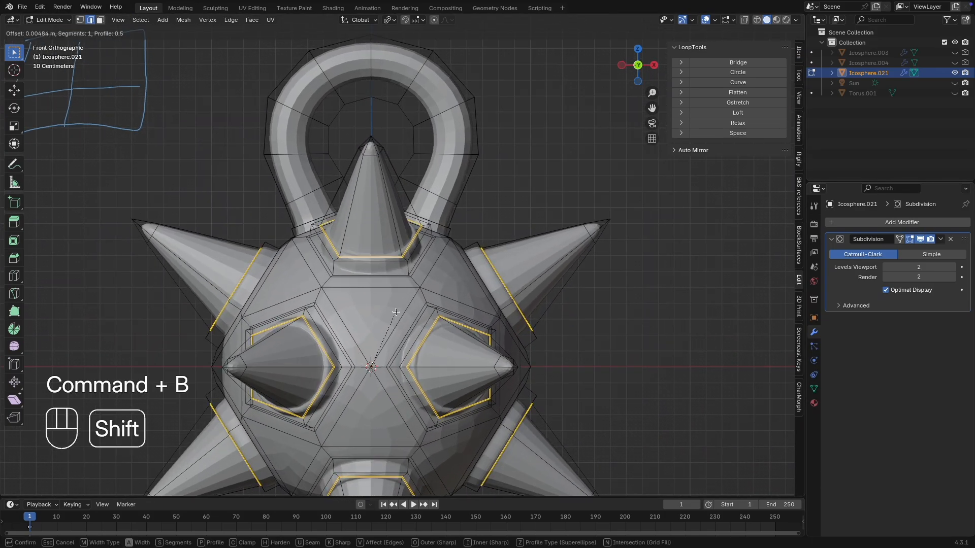
click(401, 311)
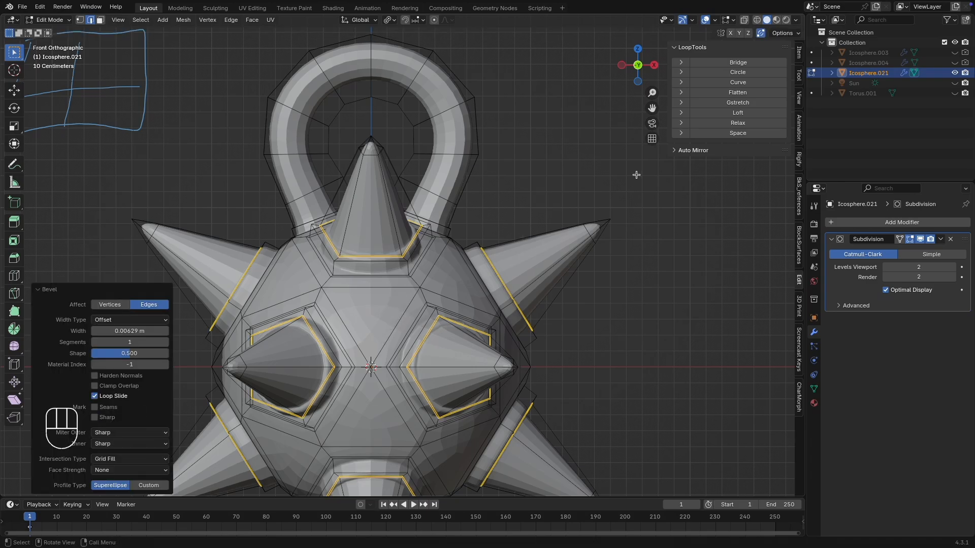
click(677, 225)
scroll(677, 224, down, 3)
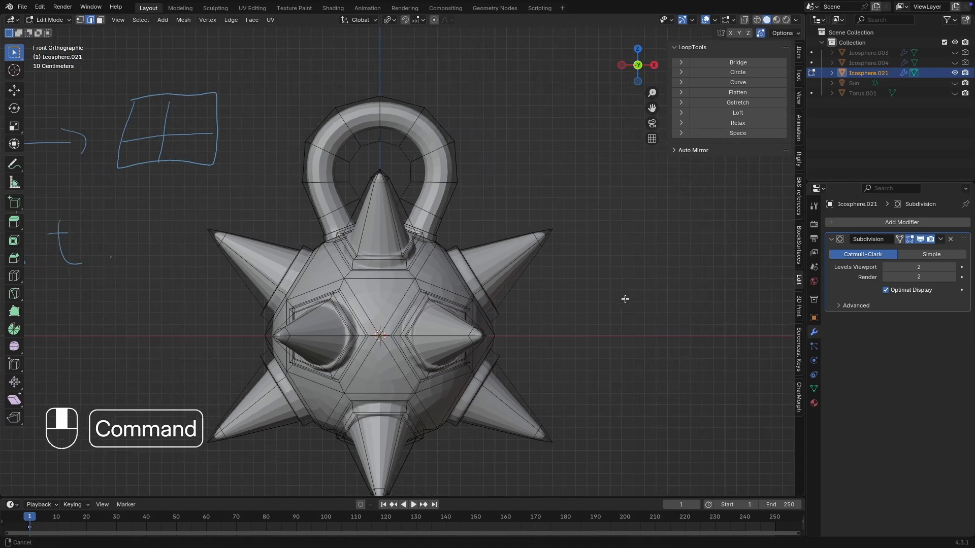
Hide the viewport overlays and return the spiked ball to Object Mode.
click(706, 20)
scroll(587, 196, up, 3)
key(Tab)
scroll(533, 292, down, 6)
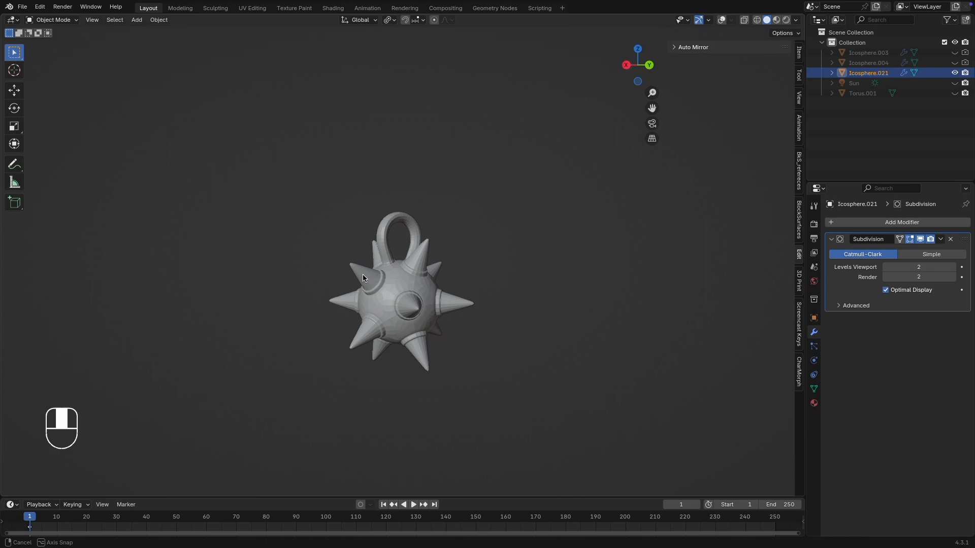
Set the Subdivision modifier's viewport level to 3 and apply Shade Auto Smooth to the ball at 30°.
click(954, 267)
right_click(532, 254)
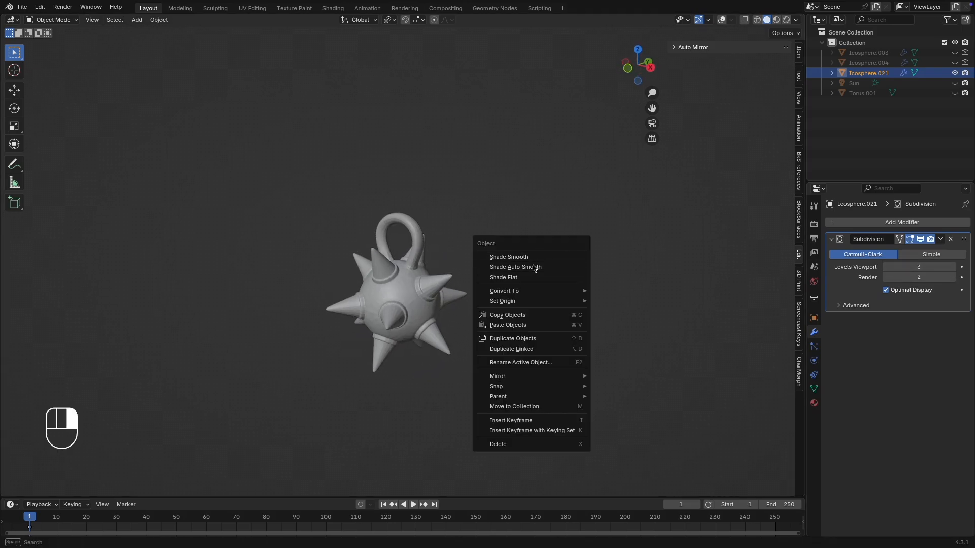
click(527, 254)
scroll(552, 227, up, 4)
scroll(570, 192, down, 2)
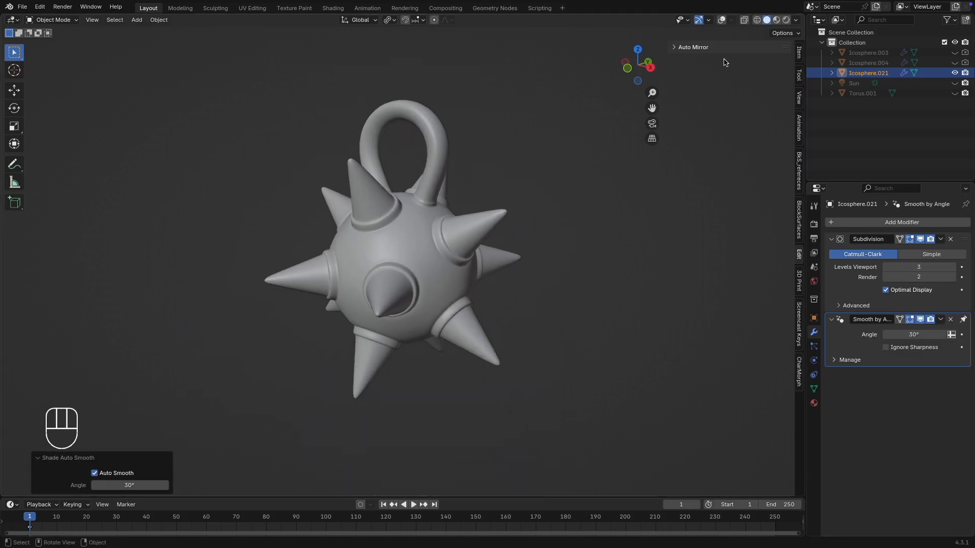
Switch the viewport lighting to MatCap and choose a dark matte MatCap for the ball.
click(796, 20)
click(786, 69)
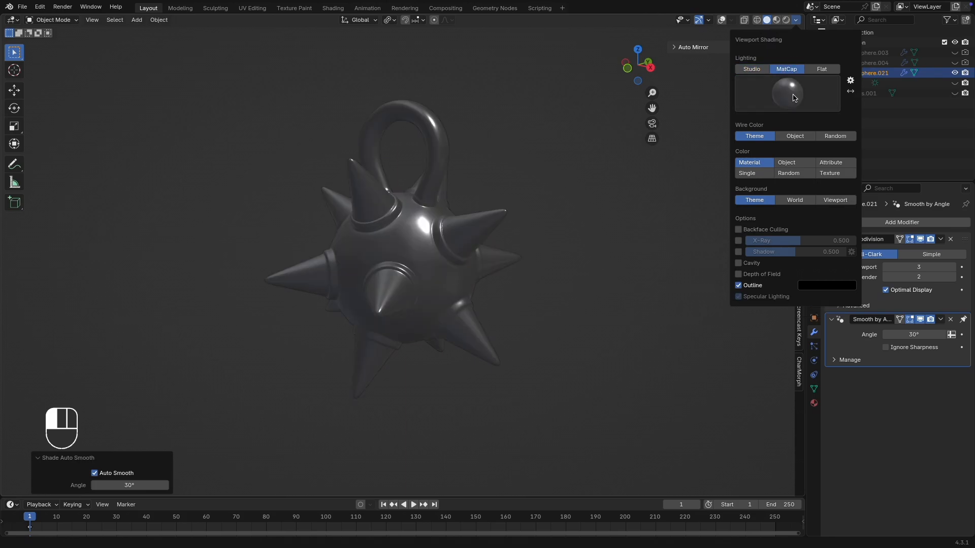
click(795, 102)
click(670, 134)
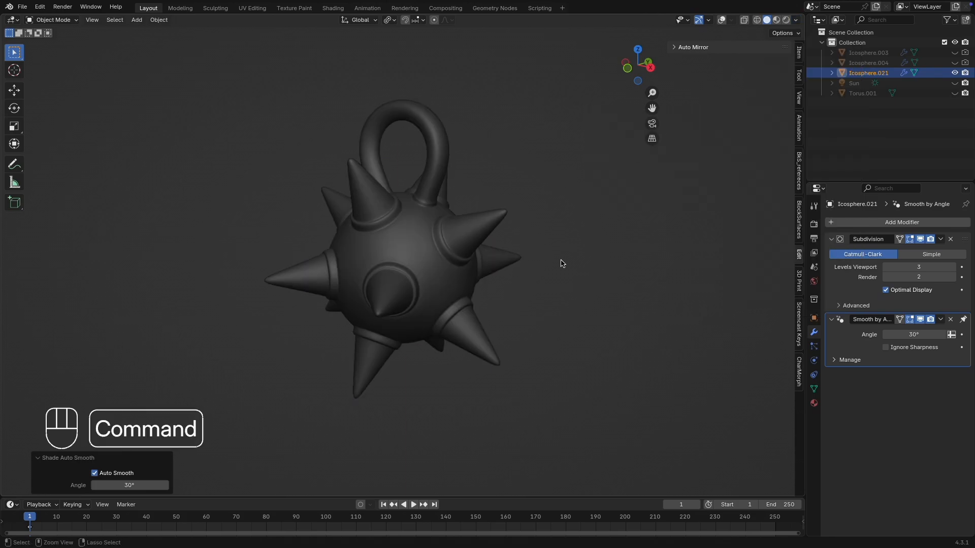
scroll(560, 257, down, 3)
scroll(609, 303, up, 6)
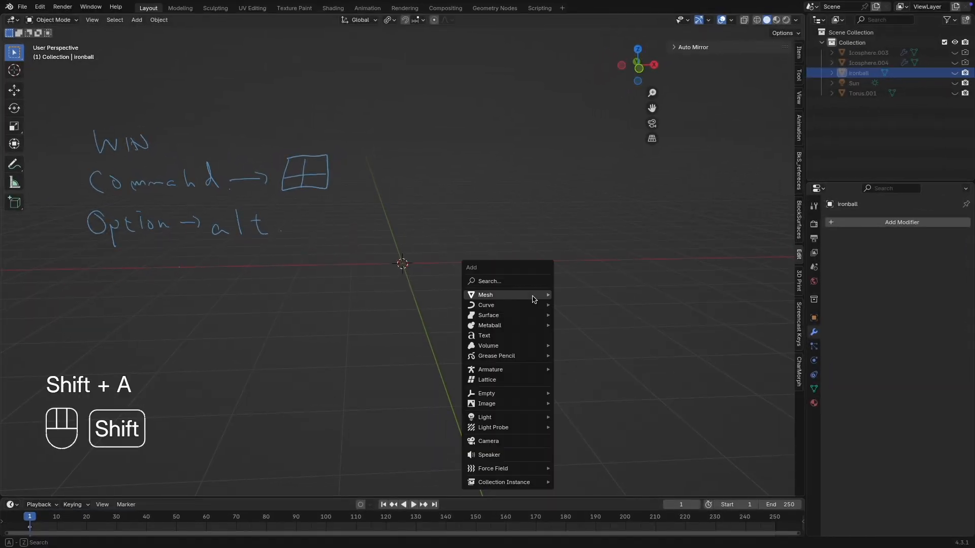
Add an icosphere with 2 subdivisions and a 1 m radius, and set the viewport lighting to Studio.
mouse_move(530, 299)
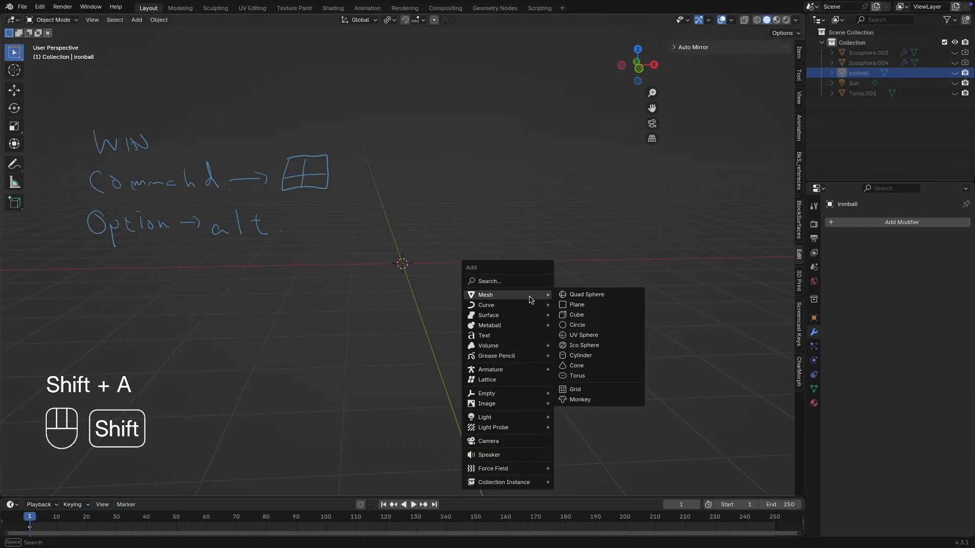
click(610, 346)
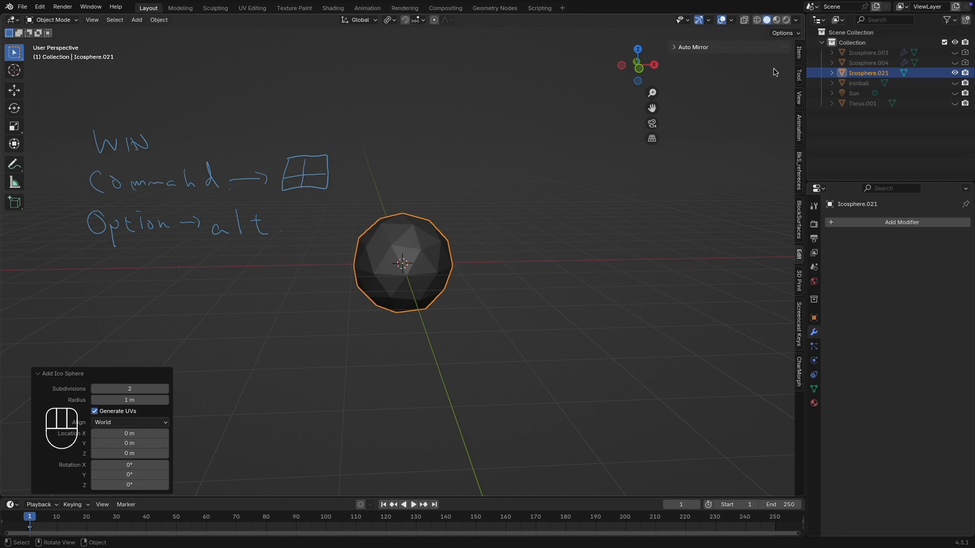
click(796, 20)
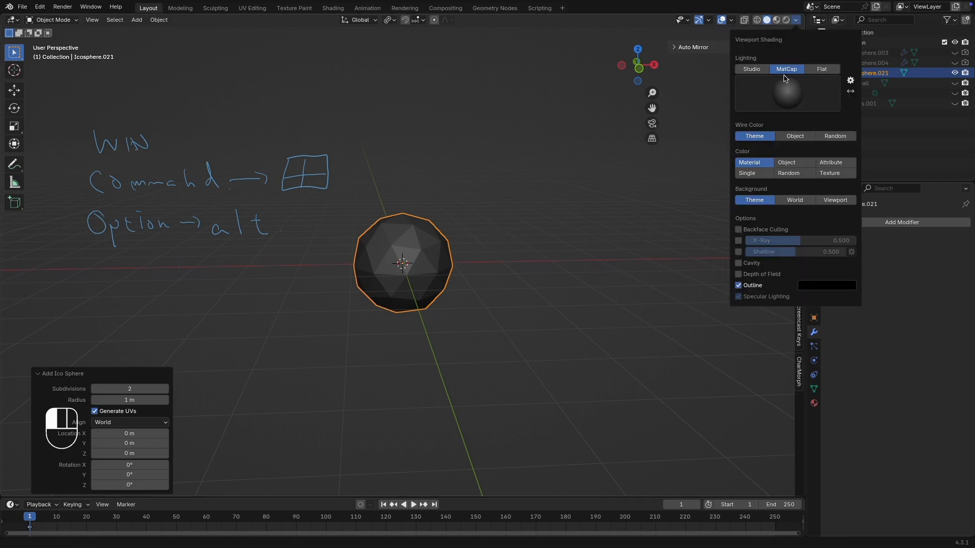
click(754, 72)
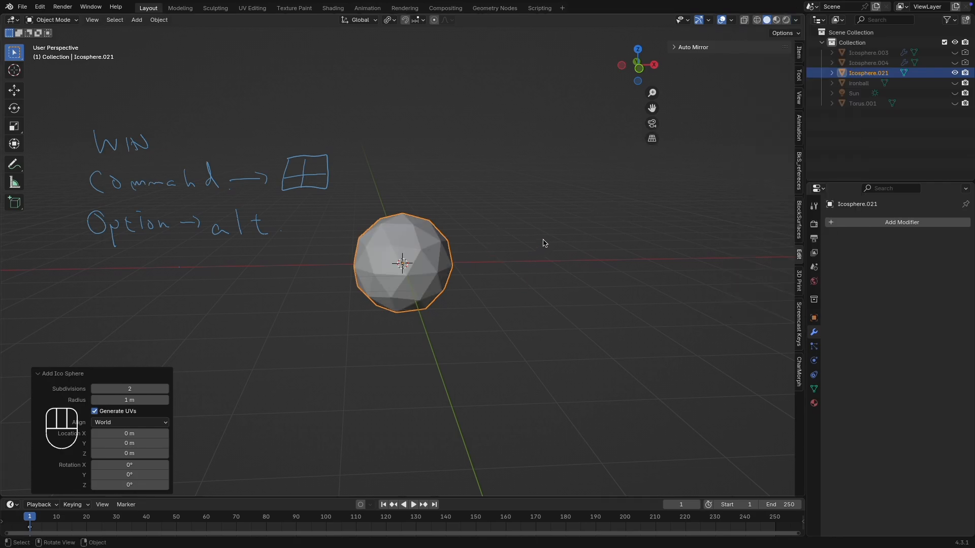
Show the new icosphere from the front and enter Edit Mode with vertex selection.
key(grave)
click(469, 209)
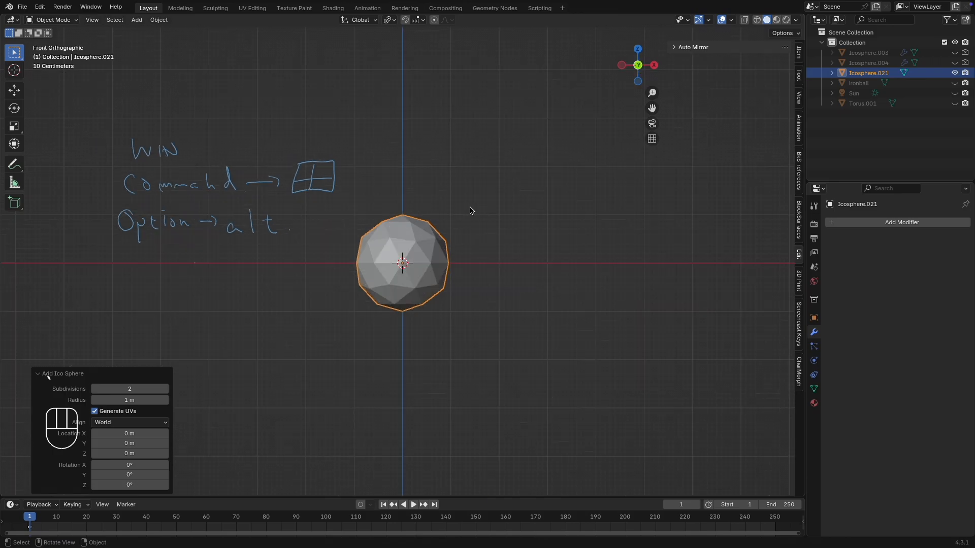
key(Tab)
ctrl+middle_drag(451, 298, 511, 274)
key(1)
click(530, 311)
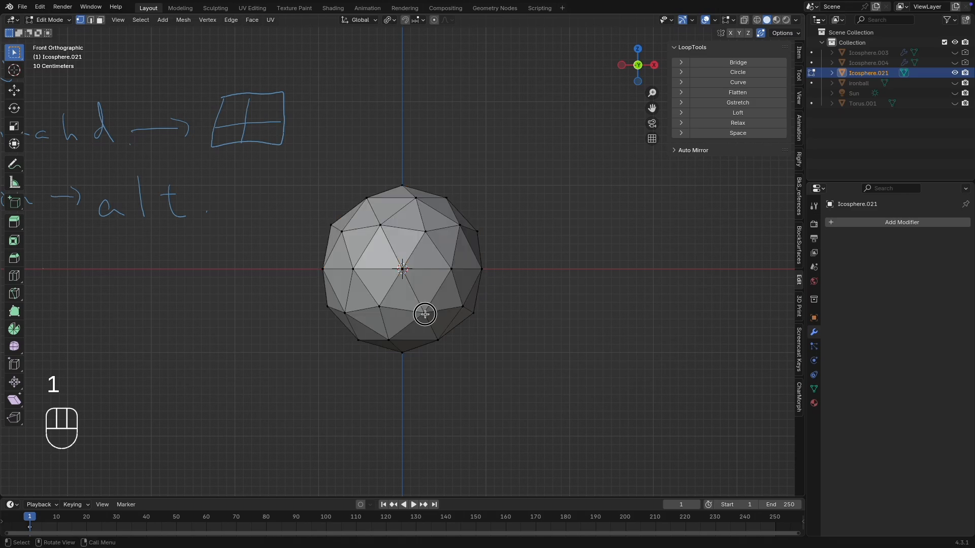
click(141, 20)
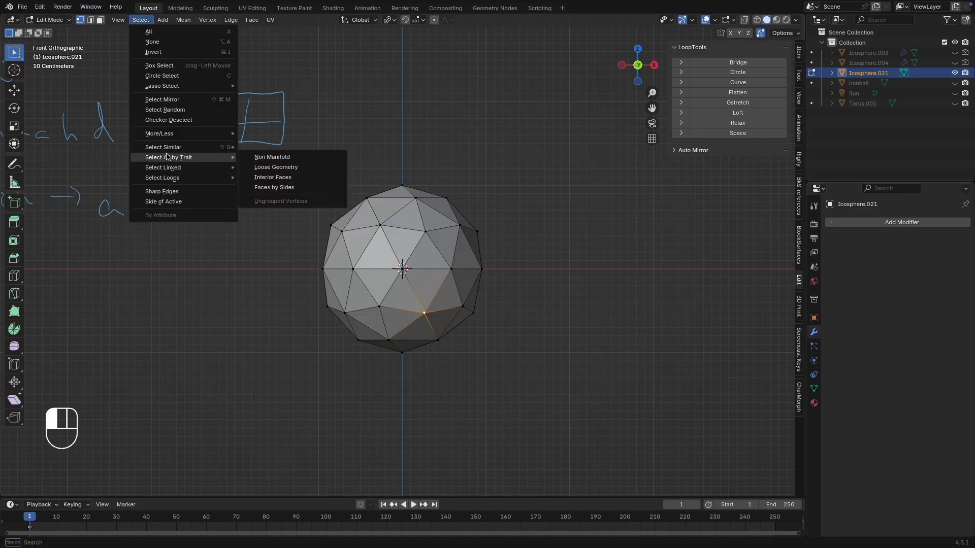
mouse_move(185, 147)
click(324, 180)
Select a five-edged vertex and all vertices with the same Amount of Connecting Edges, and bevel these vertices by about 0.446 m.
click(486, 334)
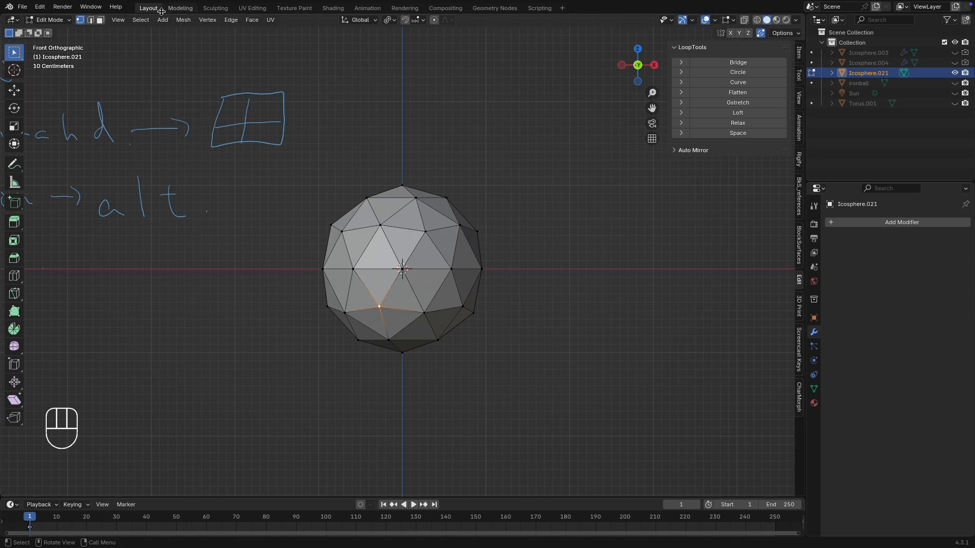
click(141, 19)
mouse_move(186, 147)
click(317, 183)
key(shift+super+b)
key(Escape)
key(shift+super+b)
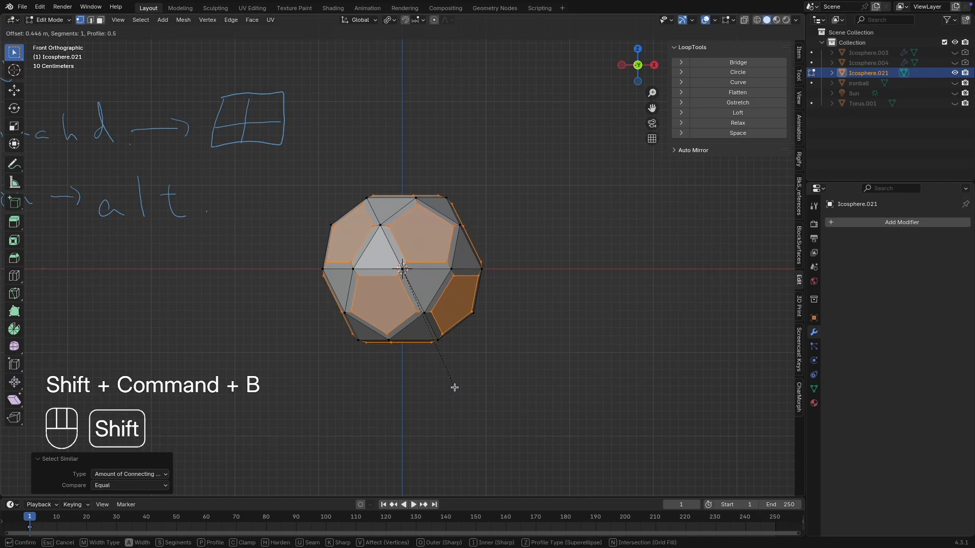
click(454, 388)
Inset the pentagon faces by about 0.034 m and extrude them about 0.078 m outward along their normals.
key(i)
click(435, 325)
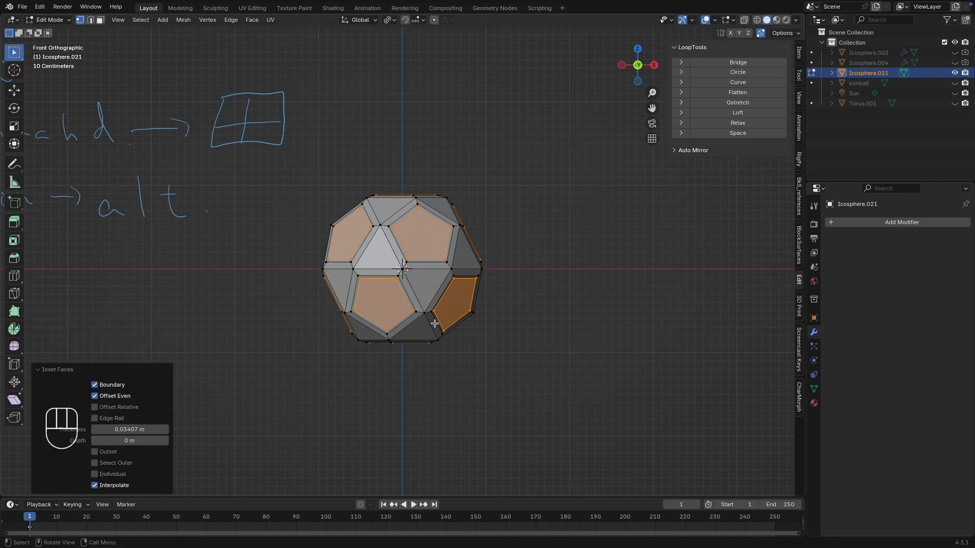
key(alt+e)
click(435, 330)
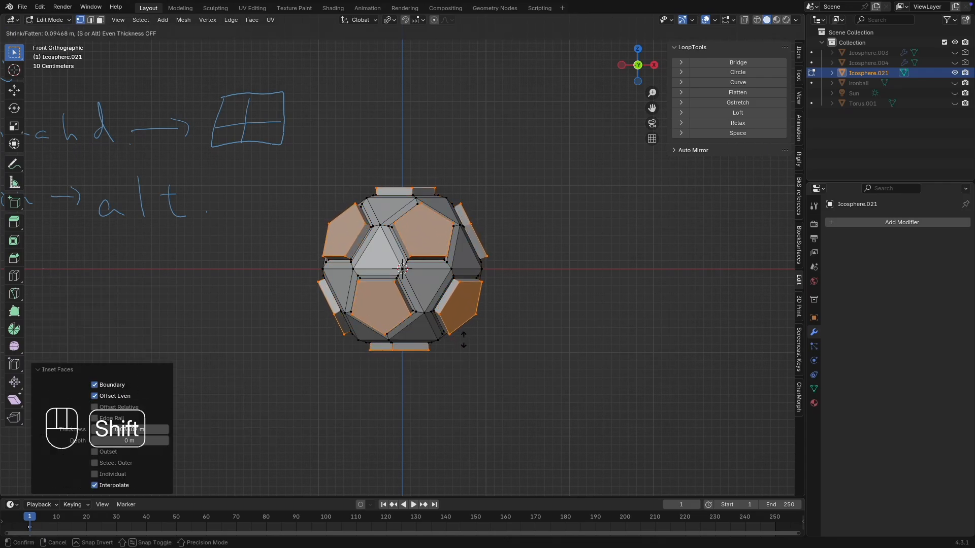
click(462, 339)
key(s)
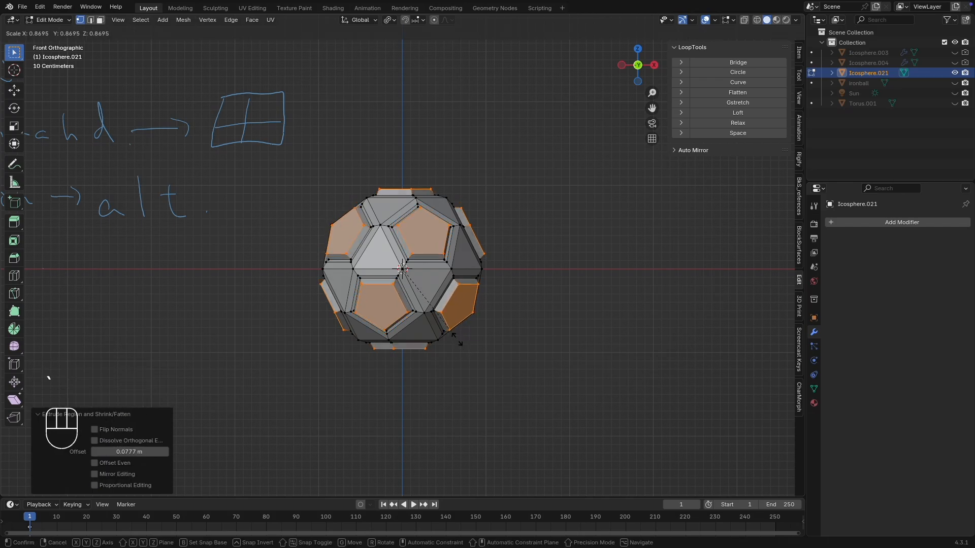
key(Escape)
middle_drag(460, 339, 513, 260)
scroll(513, 261, up, 5)
key(s)
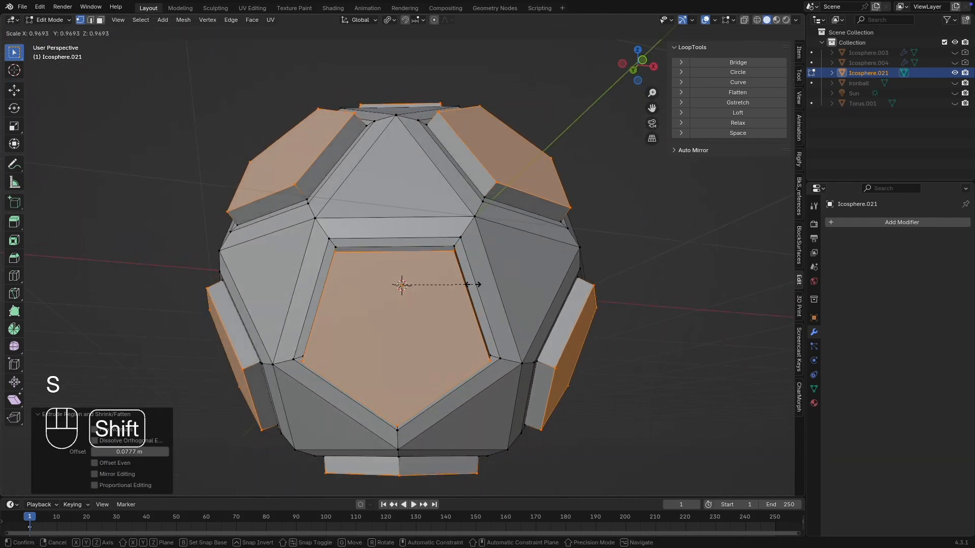
key(Escape)
Inset the raised pentagons by about 0.026 m and extrude them about 1.43 m along their normals as spikes.
key(i)
click(452, 308)
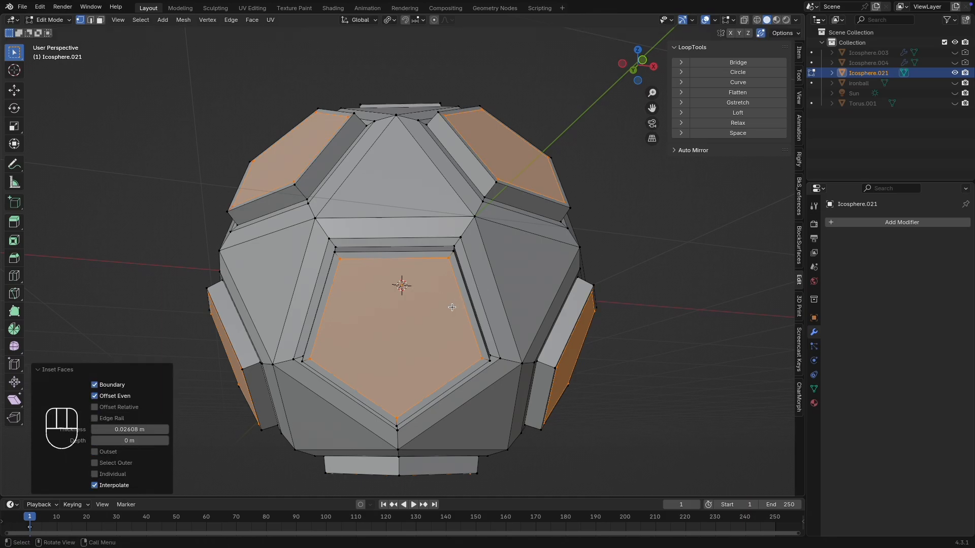
key(KP_1)
key(alt+e)
click(402, 319)
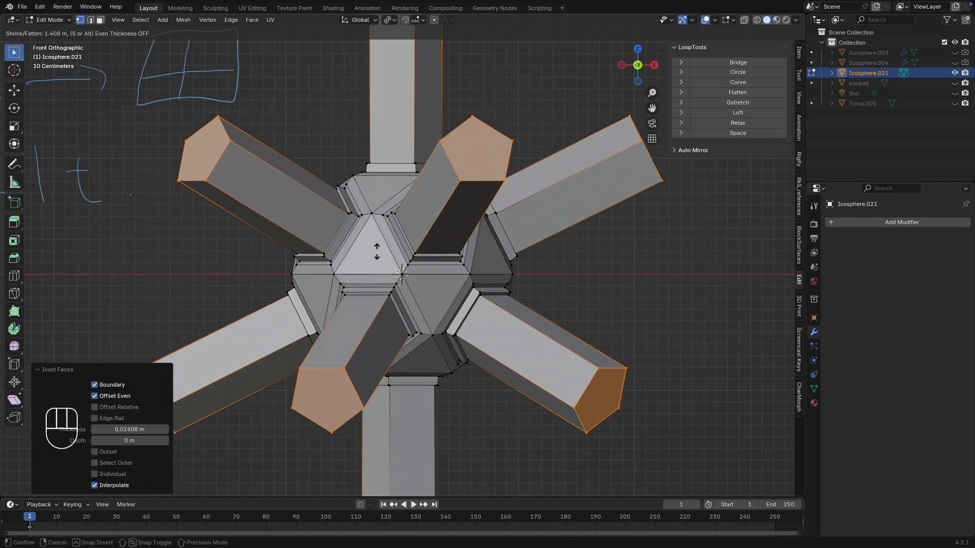
click(377, 253)
Scale the end faces of the spikes down so that the spikes taper to narrow tips.
key(s)
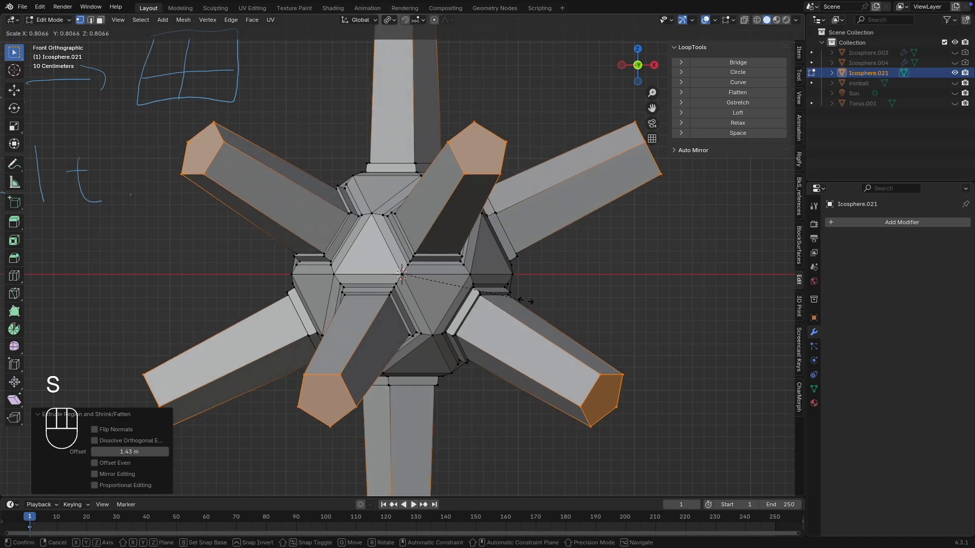
click(440, 242)
scroll(439, 243, up, 2)
shift+middle_drag(440, 243, 362, 427)
key(s)
key(Escape)
Extrude the narrow end faces of all spikes a short distance outward along their normals.
key(alt+e)
click(483, 349)
click(512, 337)
Try to shrink the extruded spike ends into points, test a tip by moving it, and undo the scaling.
key(s)
click(442, 330)
key(super+z)
key(s)
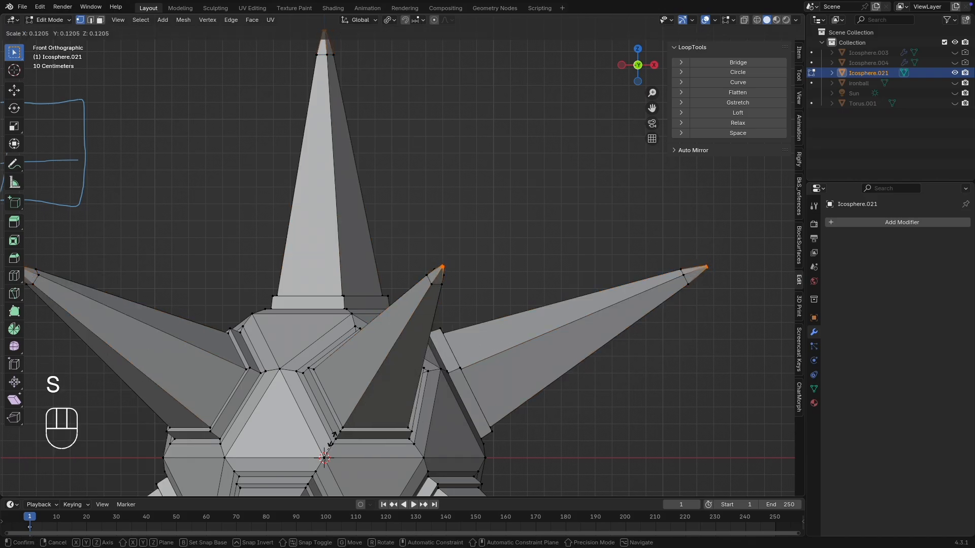
click(463, 306)
key(1)
key(g)
key(Escape)
middle_drag(470, 310, 551, 323)
scroll(551, 323, down, 5)
key(super+z)
key(super+z)
key(super+z)
Scale the extruded end faces almost to zero so that the spikes end in sharp points, and check a tip.
key(s)
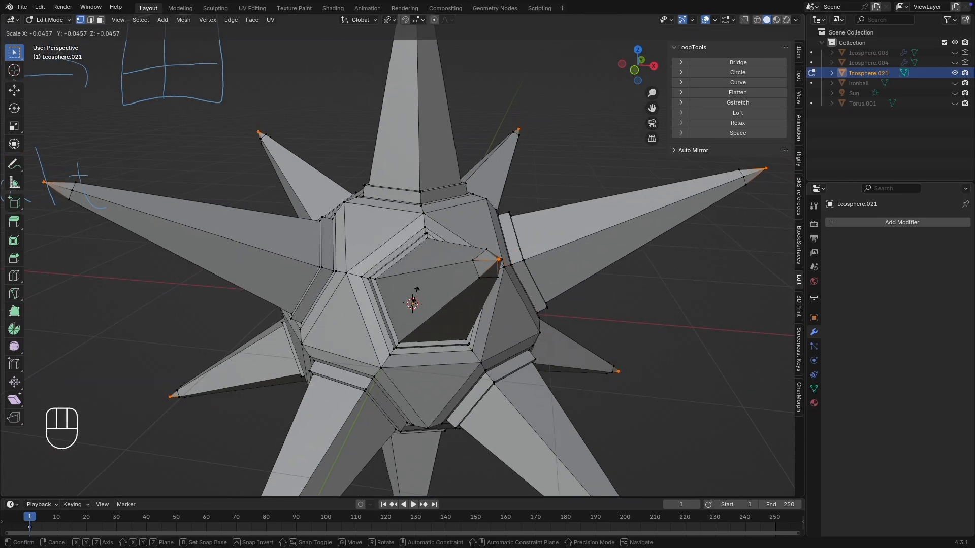
click(422, 293)
middle_drag(421, 293, 503, 243)
key(alt+a)
key(g)
key(Escape)
middle_drag(513, 351, 482, 341)
Finish editing the long-spiked ball's mesh and return it to Object Mode.
key(grave)
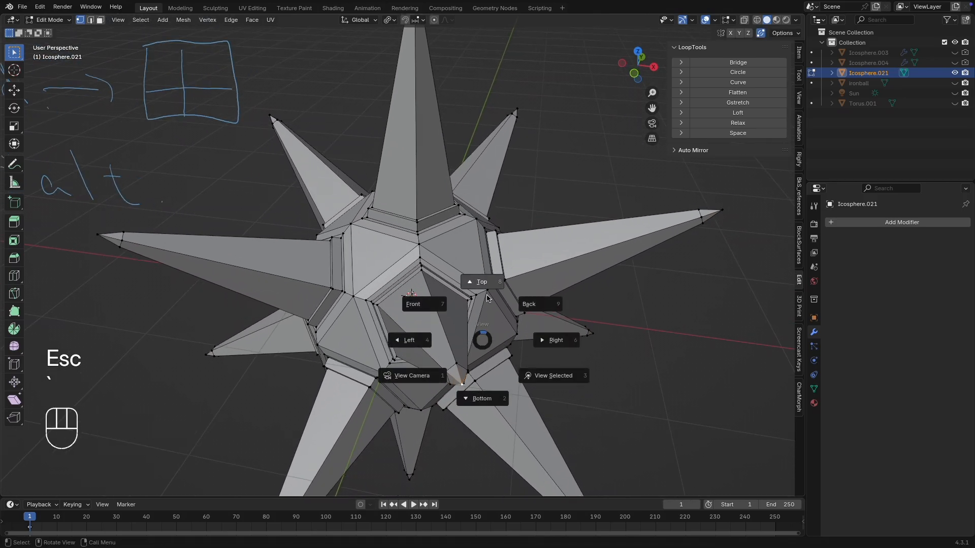
click(487, 298)
scroll(496, 322, down, 5)
middle_drag(501, 383, 430, 354)
key(grave)
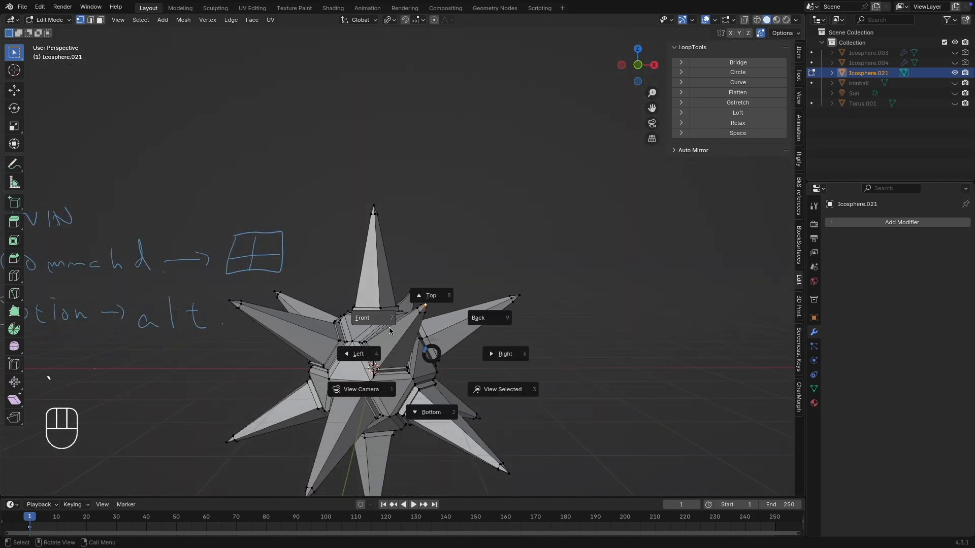
click(395, 334)
middle_drag(511, 352, 655, 313)
key(Tab)
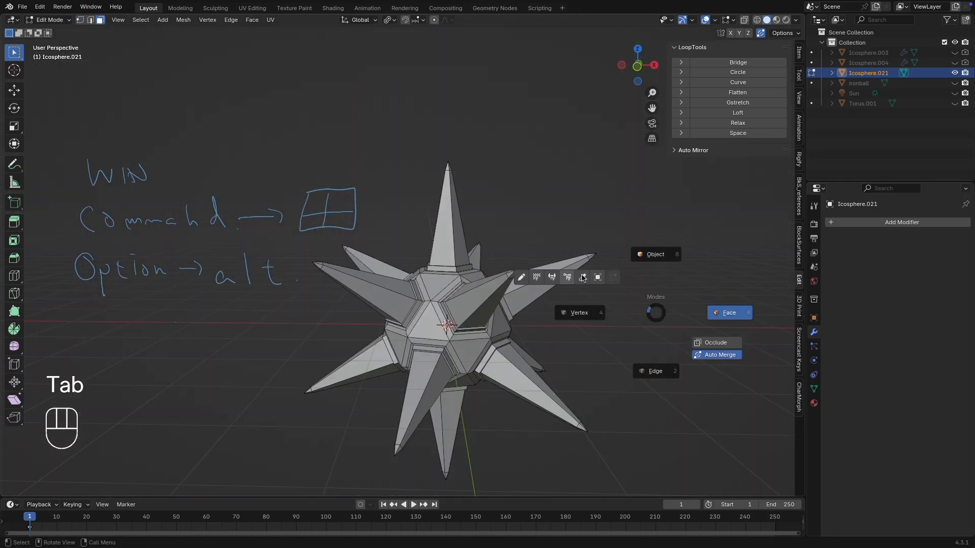
key(Tab)
Add an upright torus at the tip of the top spike with its Z location at 2.4 m.
key(shift+a)
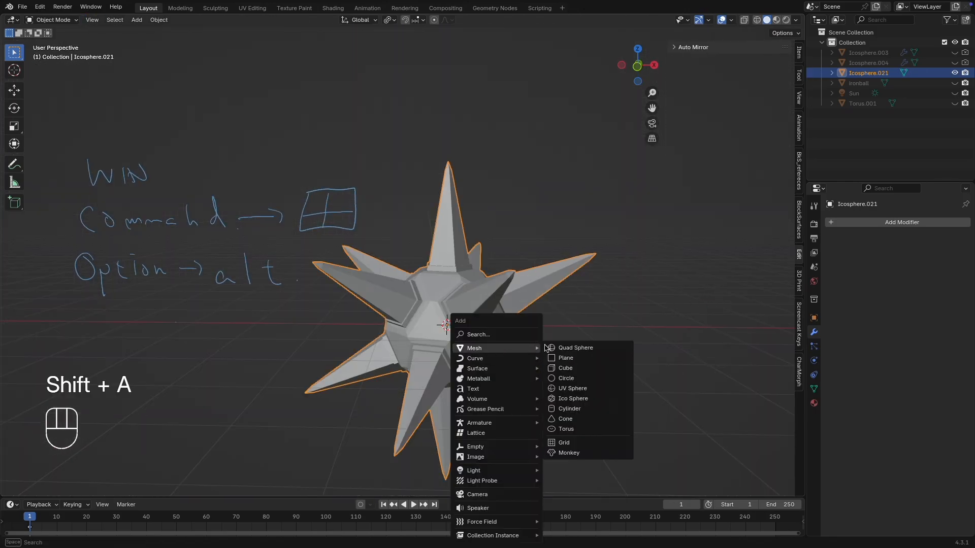
click(582, 431)
drag(127, 465, 177, 455)
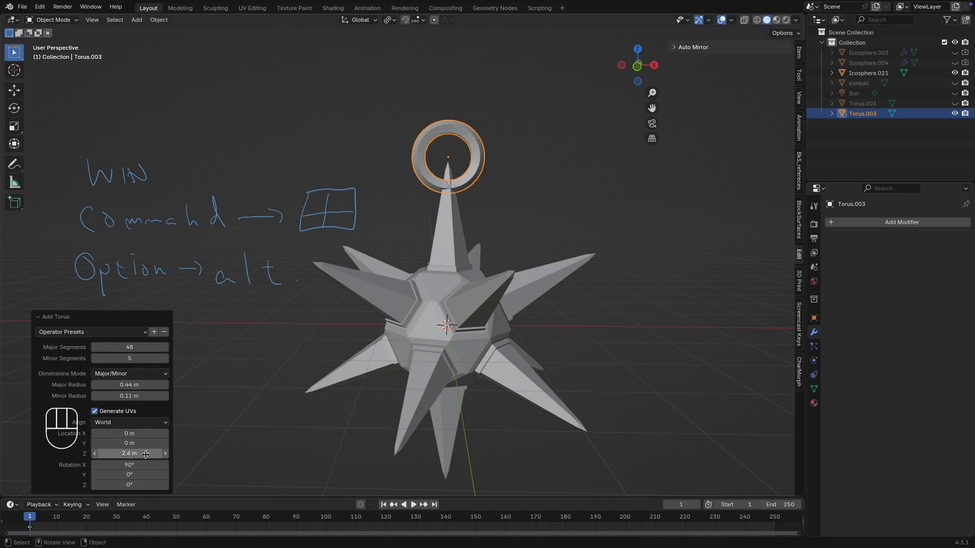
shift+drag(116, 454, 113, 455)
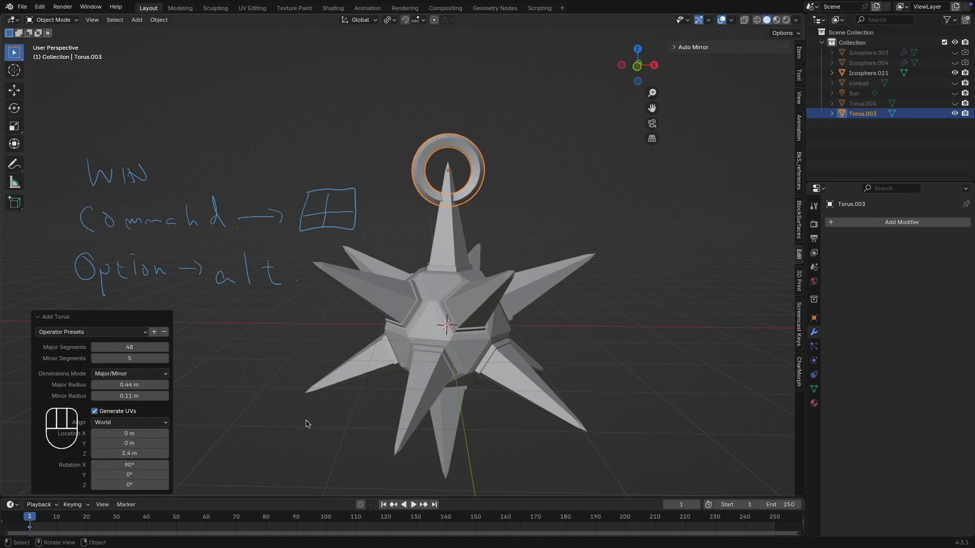
Add a Boolean modifier in Union mode to the spiked ball with the torus as its object, and apply it.
click(420, 344)
click(835, 223)
mouse_move(835, 222)
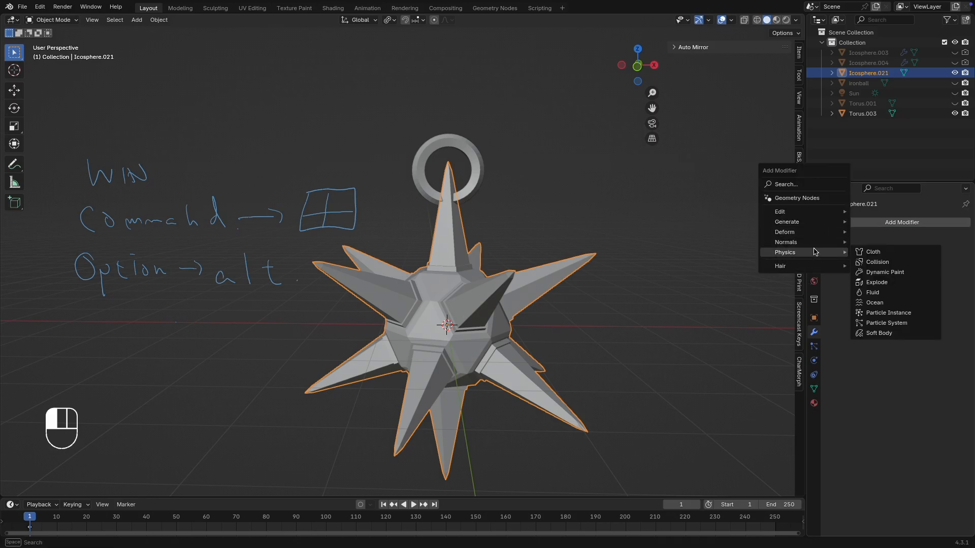
click(877, 242)
click(473, 164)
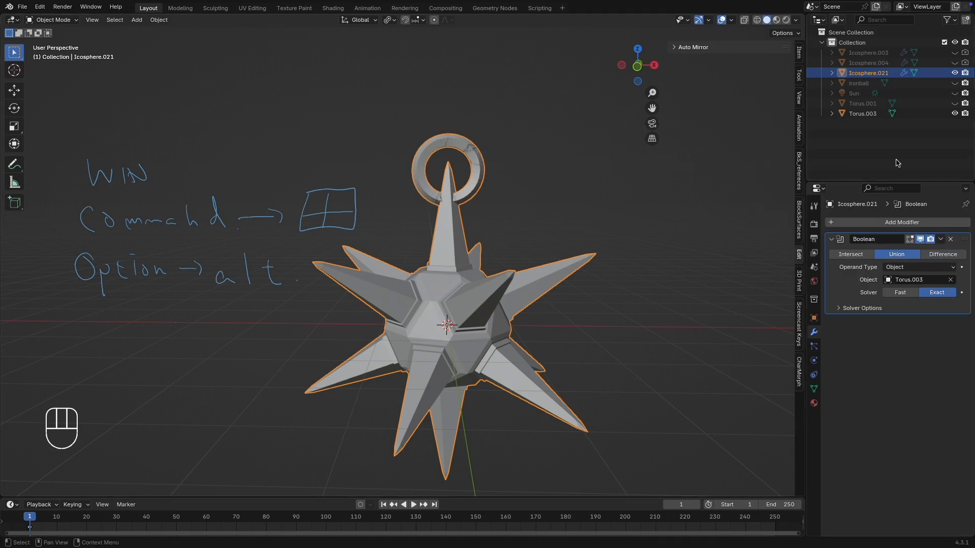
key(Tab)
key(Tab)
click(941, 239)
click(853, 259)
Knife-cut straight across the top spike in the front wireframe view, level with the ring's inner edge.
key(Tab)
key(KP_Decimal)
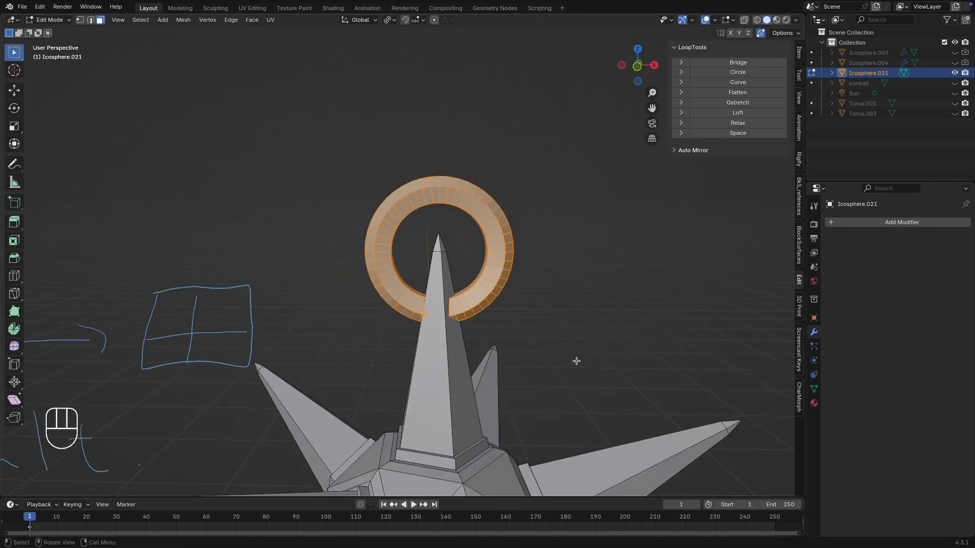
middle_drag(565, 342, 592, 311)
click(757, 20)
click(416, 237)
super+middle_drag(445, 303, 533, 260)
shift+middle_drag(530, 339, 464, 307)
key(2)
key(KP_1)
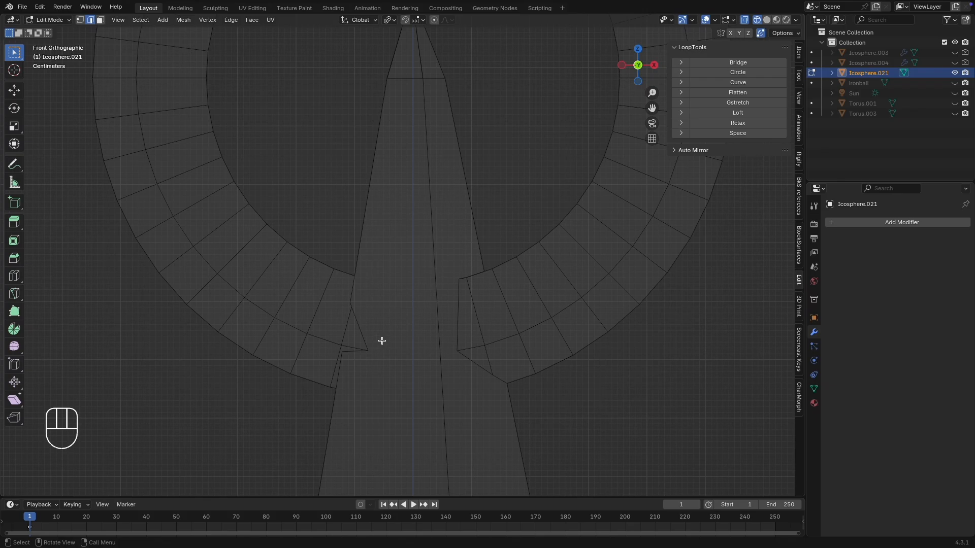
key(k)
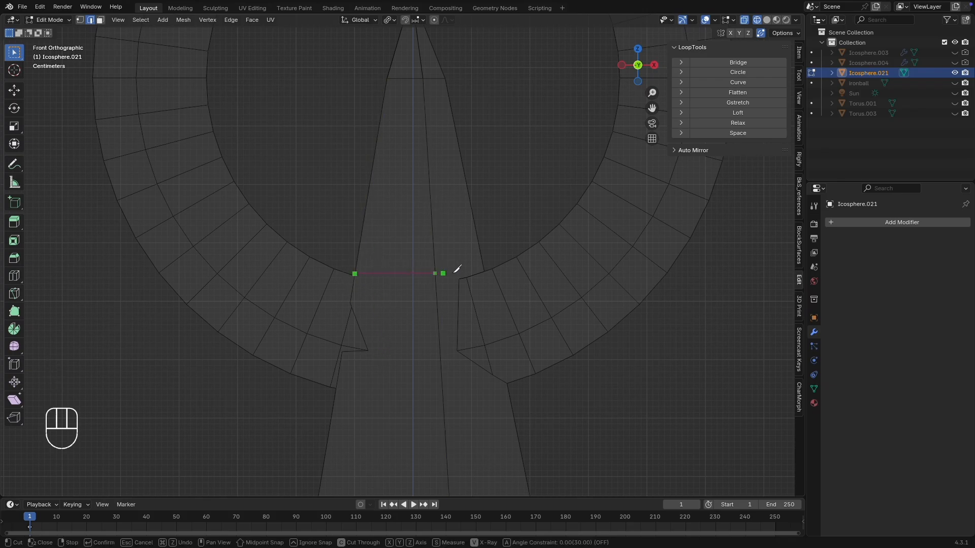
key(Return)
Select the part of the top spike protruding into the ring above the cut and delete it.
middle_drag(496, 266, 470, 403)
key(grave)
click(361, 215)
drag(348, 109, 489, 237)
drag(342, 108, 442, 217)
key(x)
click(433, 219)
Select the open edge loop at the cut end of the top spike in solid shading and fill it with a face.
middle_drag(423, 204, 398, 288)
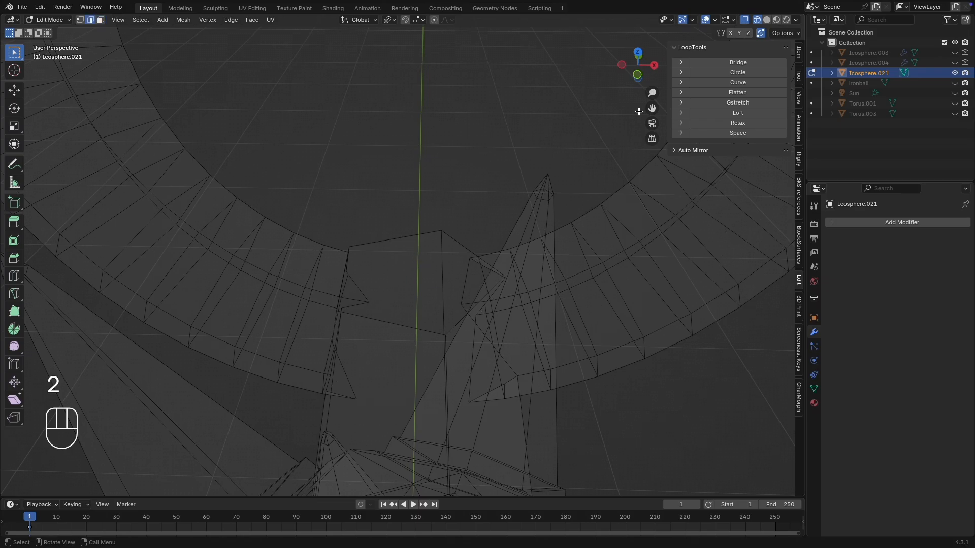
click(767, 20)
alt+click(420, 320)
key(f)
scroll(420, 329, down, 10)
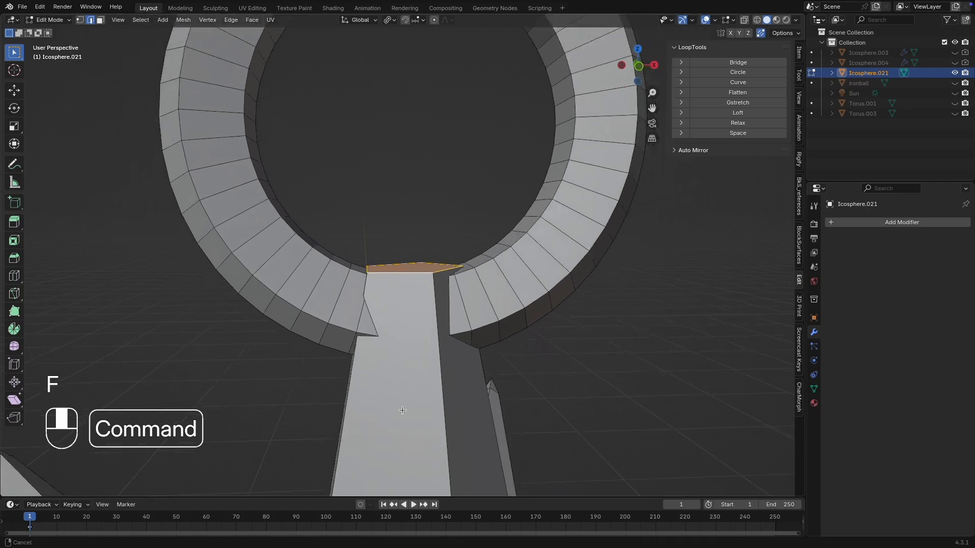
Add a Remesh modifier and a Subdivision Surface modifier to the spiked ball.
middle_drag(475, 318, 533, 310)
scroll(533, 310, down, 4)
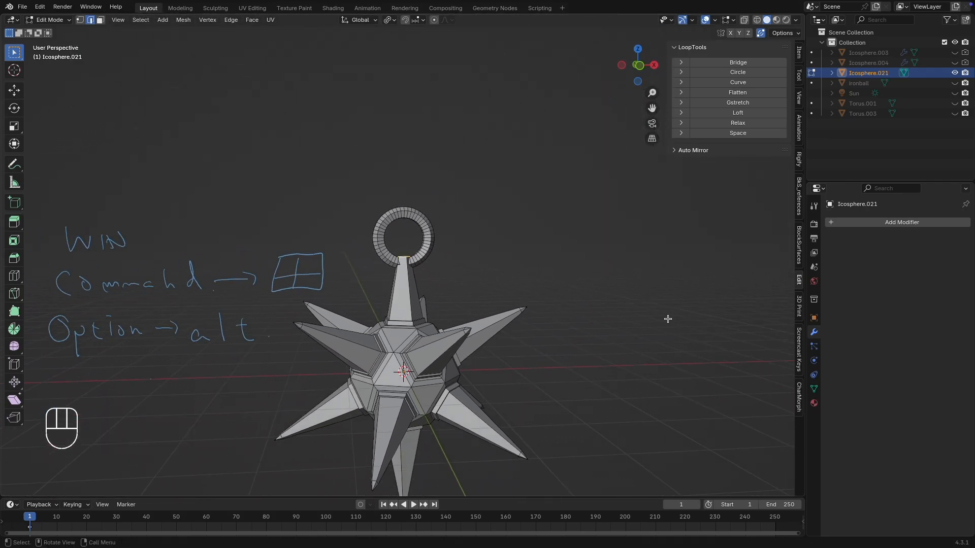
click(838, 223)
mouse_move(812, 220)
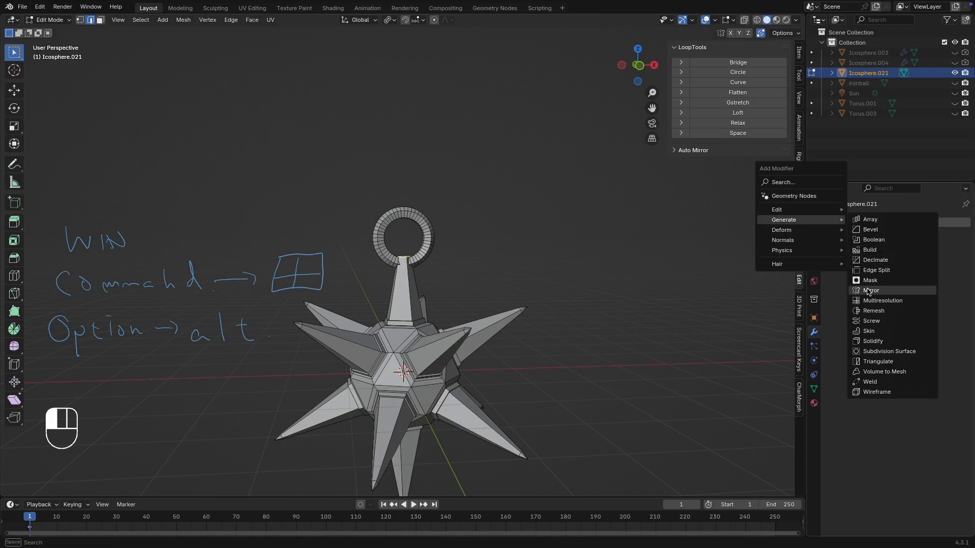
click(870, 311)
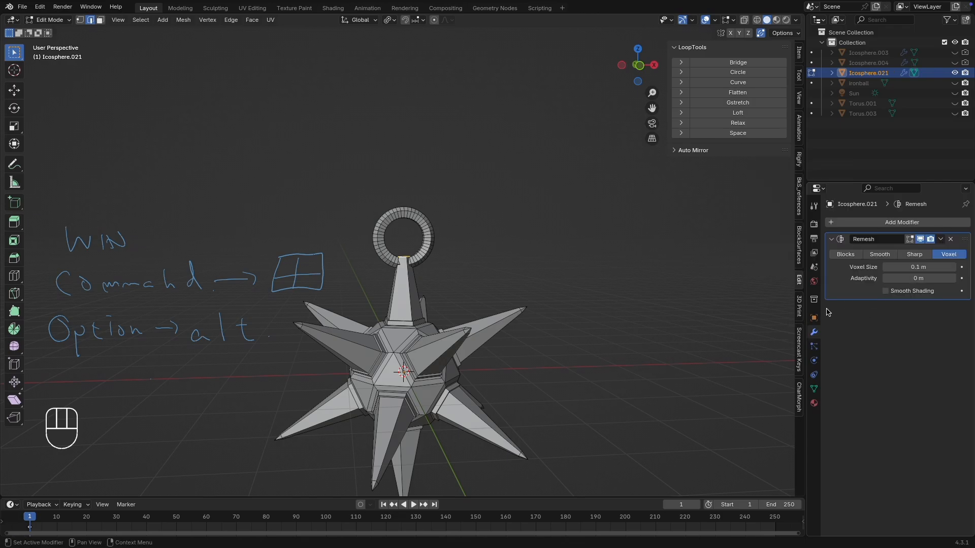
click(838, 222)
mouse_move(838, 221)
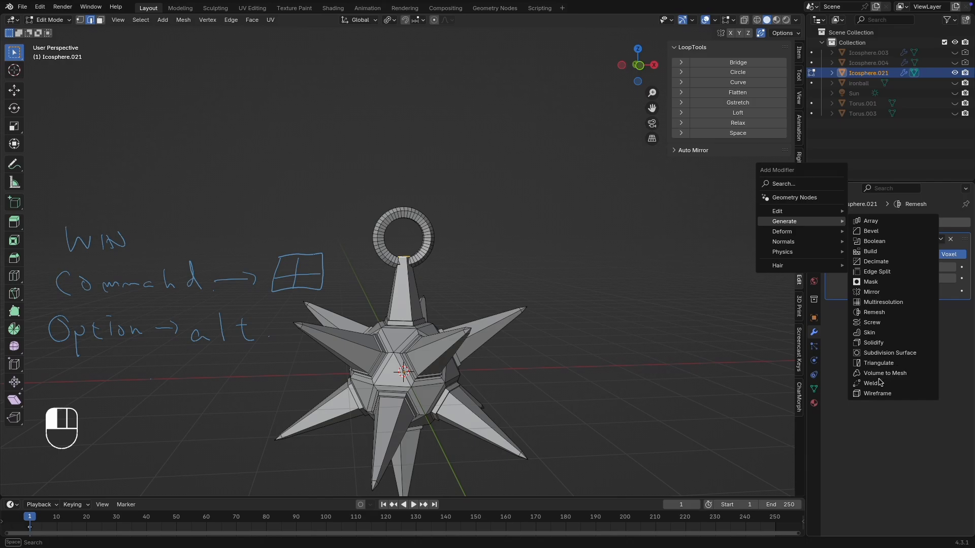
click(878, 353)
In Object Mode, set the Remesh voxel size to 0.017 m and the subdivision's viewport level to 2.
key(Tab)
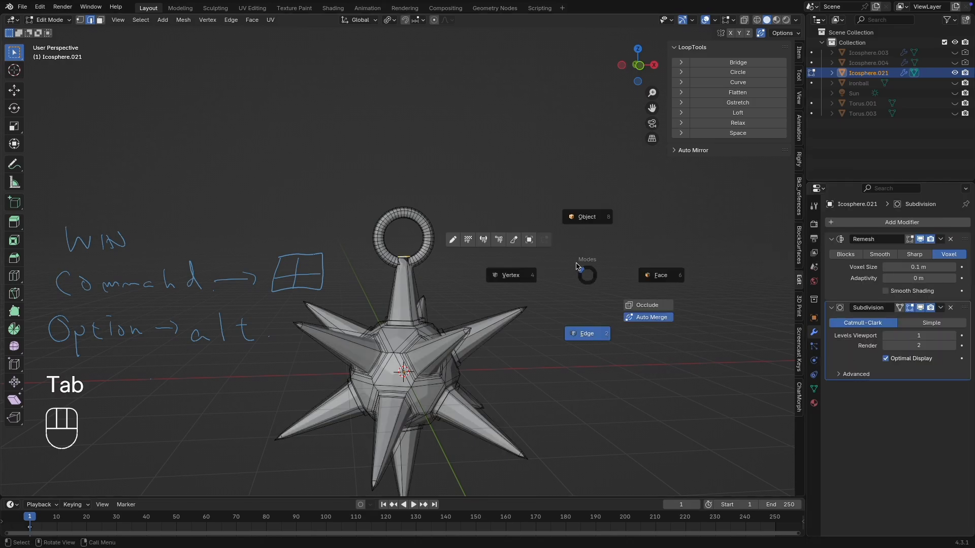
click(583, 218)
scroll(598, 277, up, 2)
scroll(599, 277, down, 4)
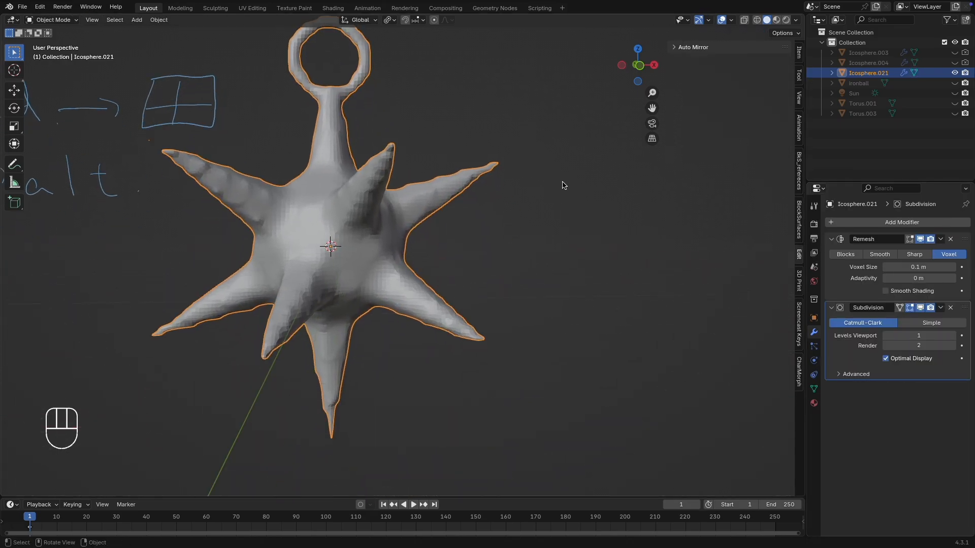
drag(909, 267, 752, 301)
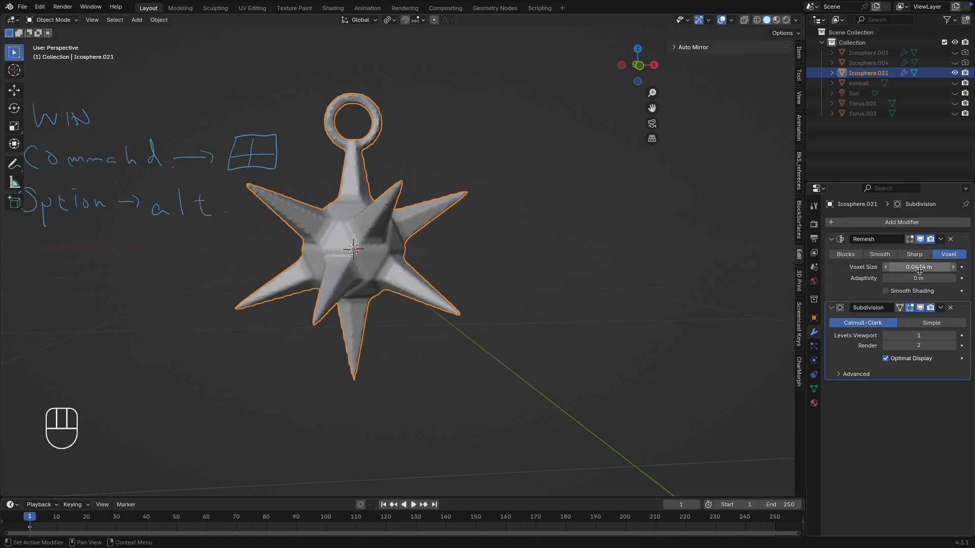
click(901, 267)
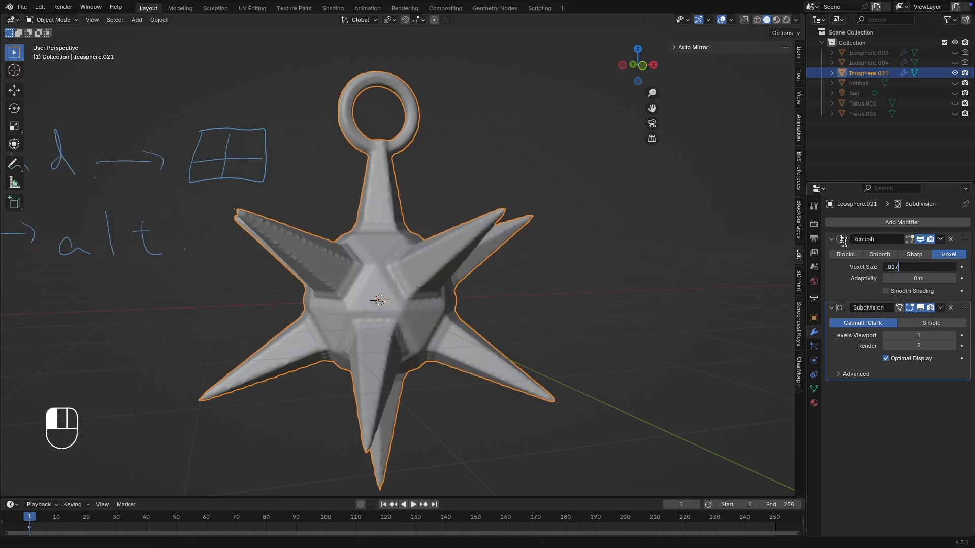
text(.017)
key(Return)
click(952, 336)
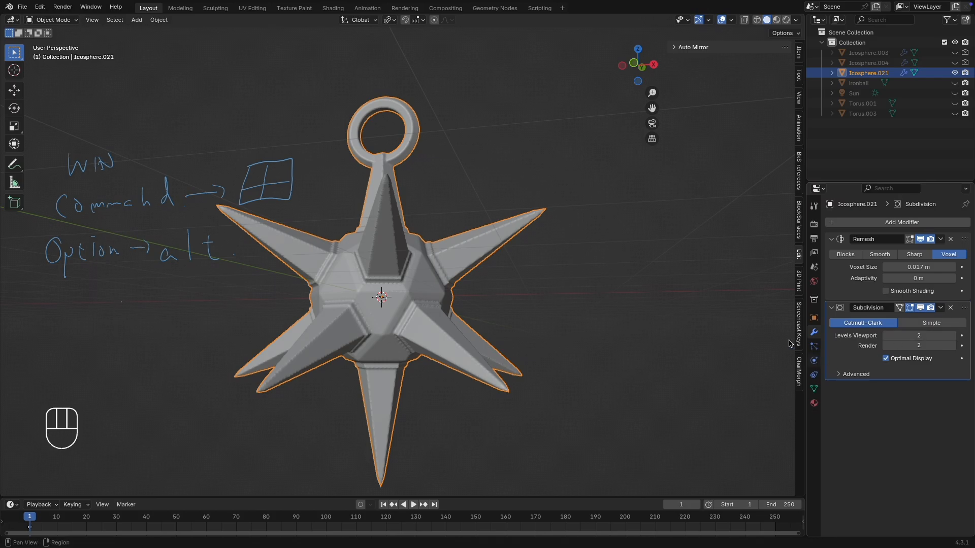
Check the ball's normals with the Face Orientation overlay and turn the overlay off again.
click(732, 20)
click(669, 204)
middle_drag(610, 229, 588, 285)
click(732, 21)
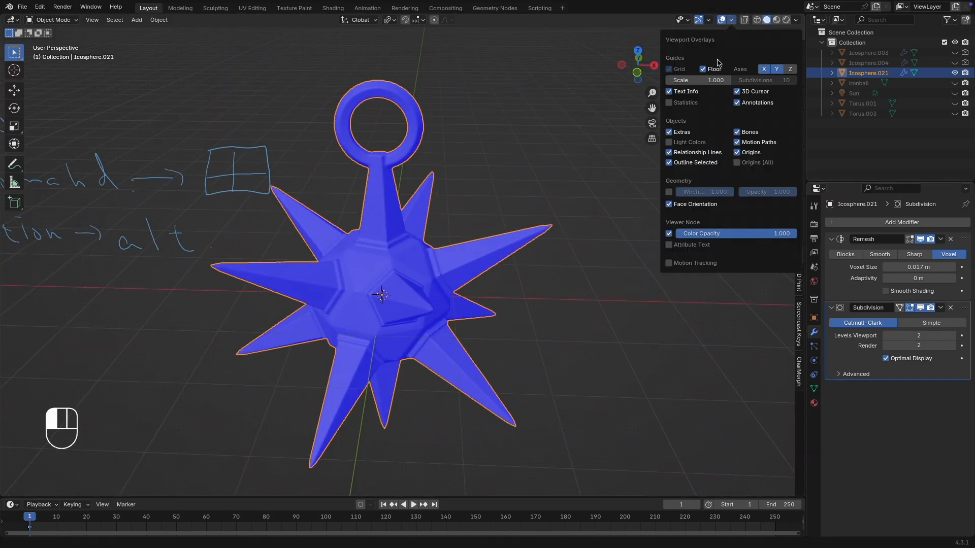
click(668, 205)
scroll(581, 246, down, 3)
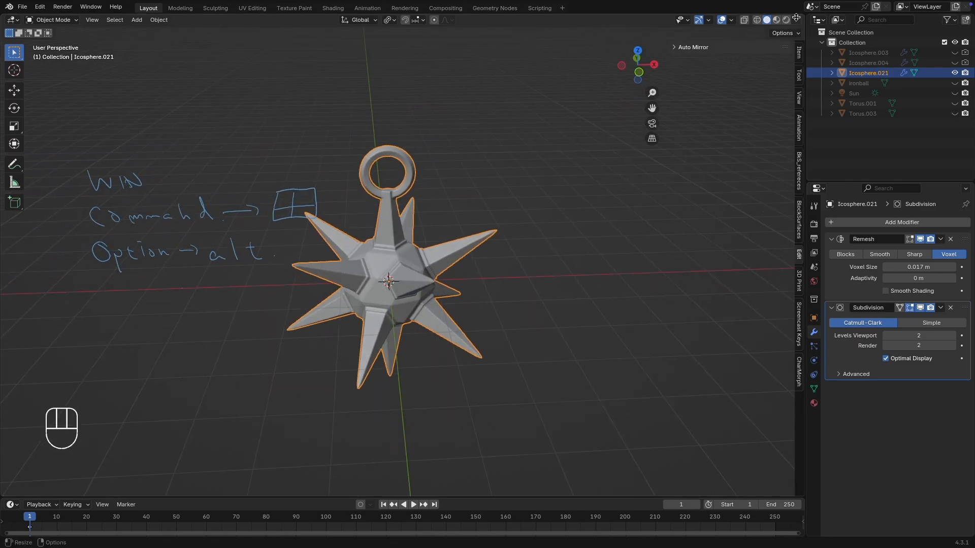
Set the viewport lighting to Studio and switch the viewport to wireframe shading.
click(796, 21)
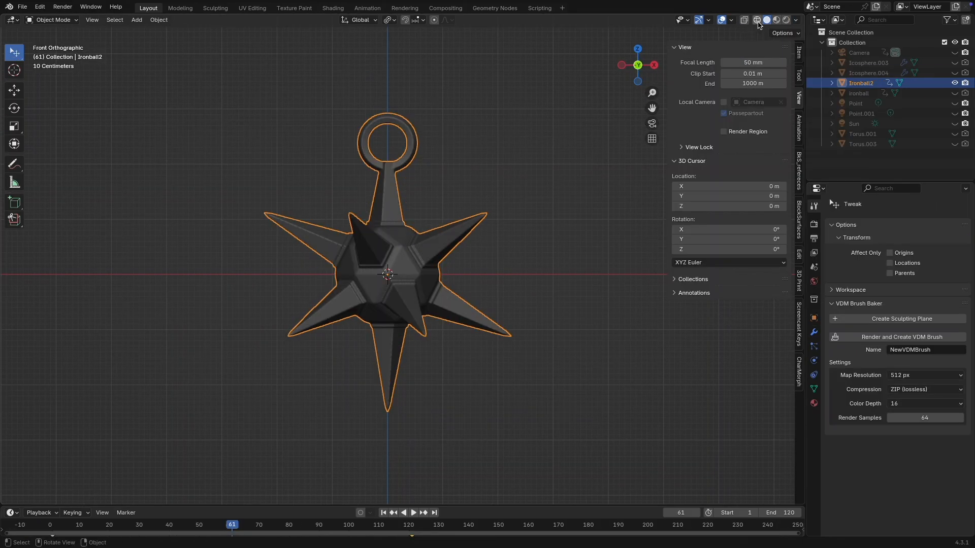
click(795, 21)
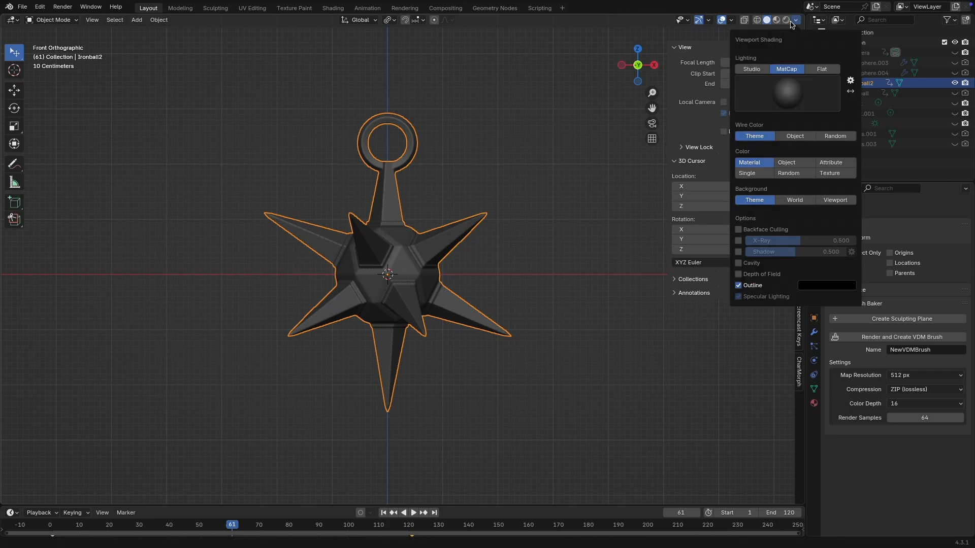
click(757, 71)
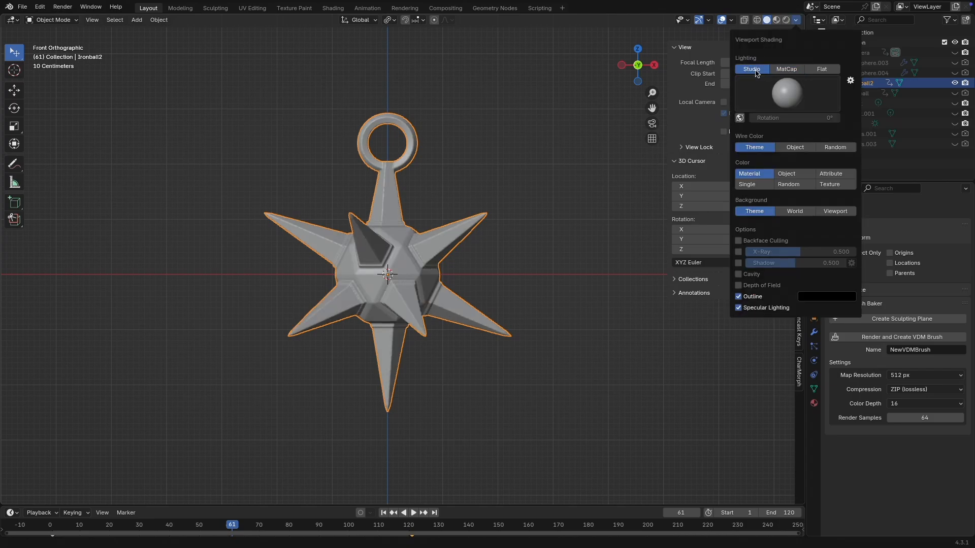
click(757, 20)
Add a Decimate modifier to the Ironball2 object and set its collapse ratio to 0.1.
mouse_move(498, 266)
ctrl+middle_down()
mouse_move(609, 139)
mouse_move(502, 252)
ctrl+middle_up()
click(814, 332)
click(836, 222)
mouse_move(834, 235)
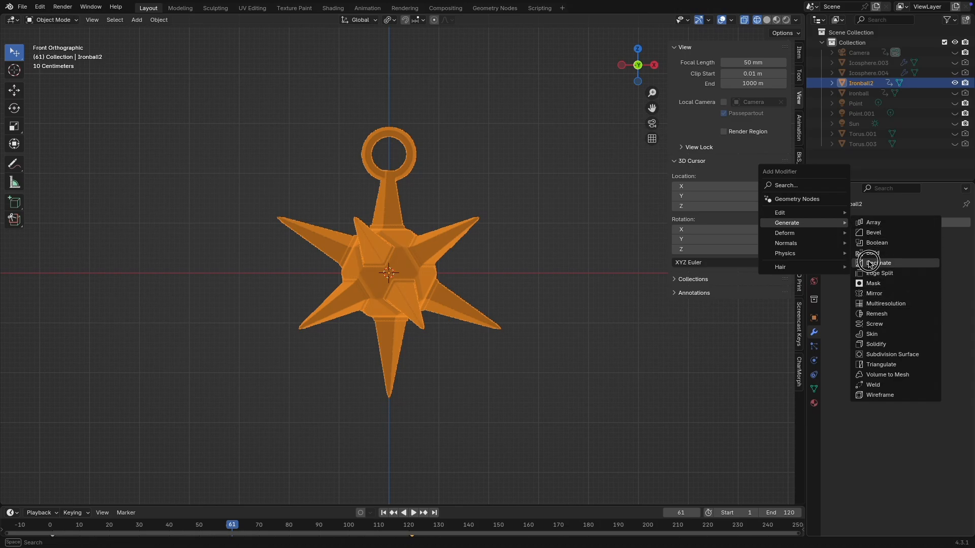
click(870, 263)
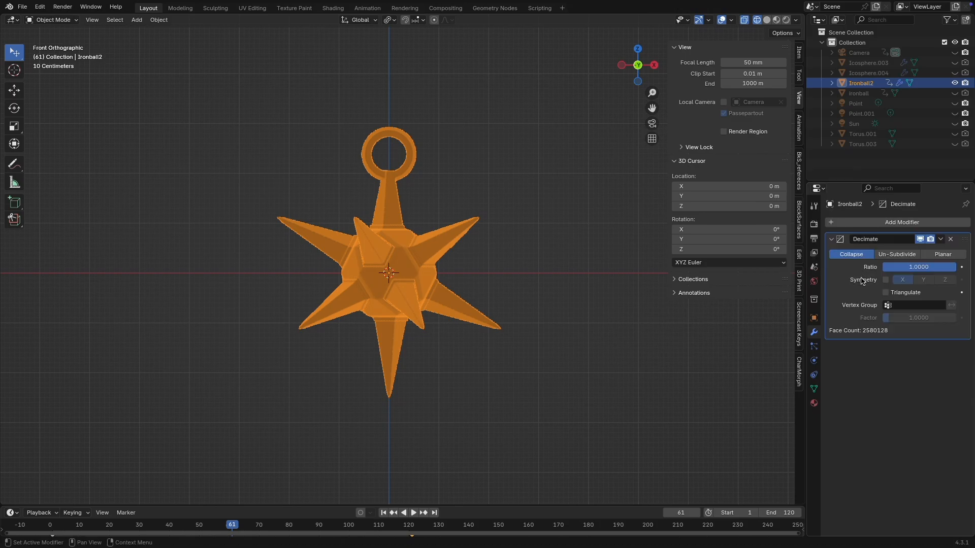
click(898, 268)
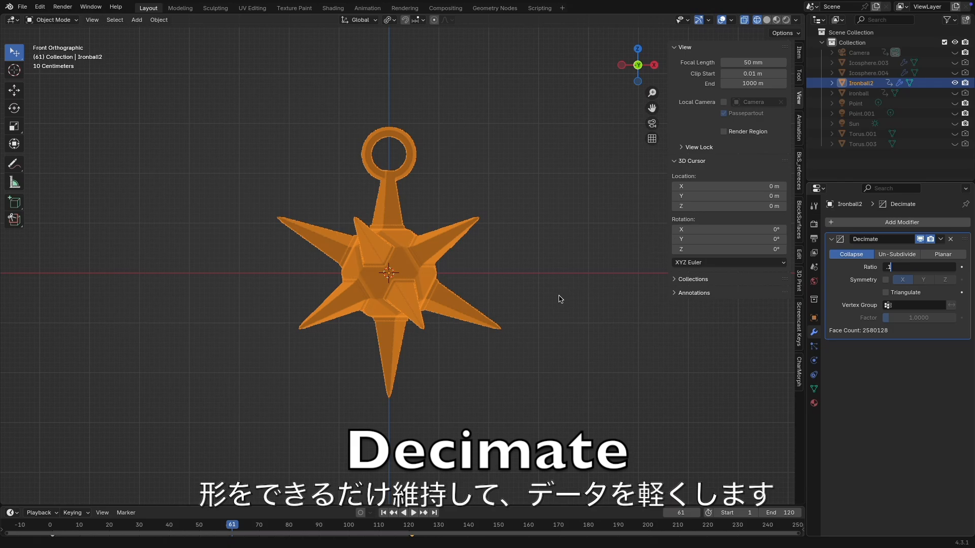
key(Return)
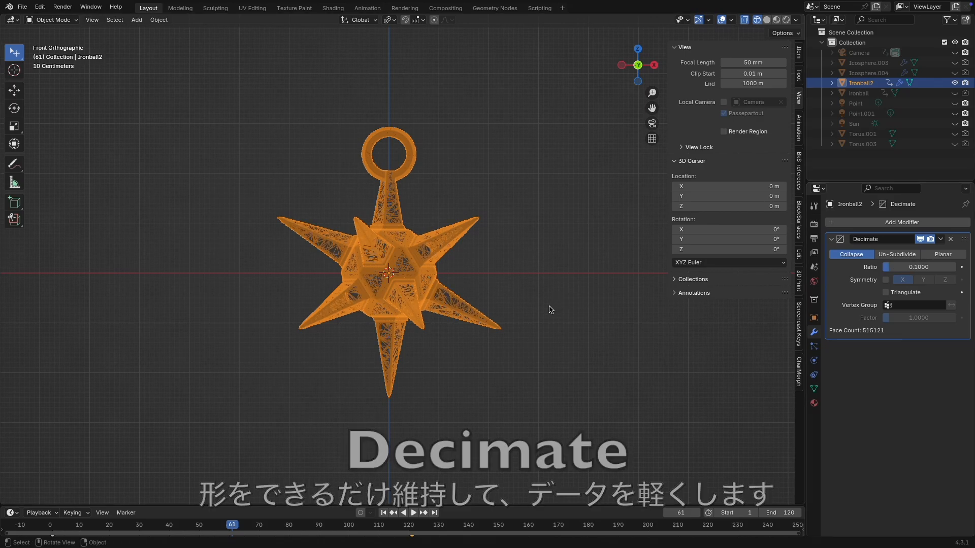
Inspect the decimated ball in solid shading from several angles and the front, and open the viewport lighting options.
ctrl+middle_drag(551, 301, 589, 198)
click(766, 19)
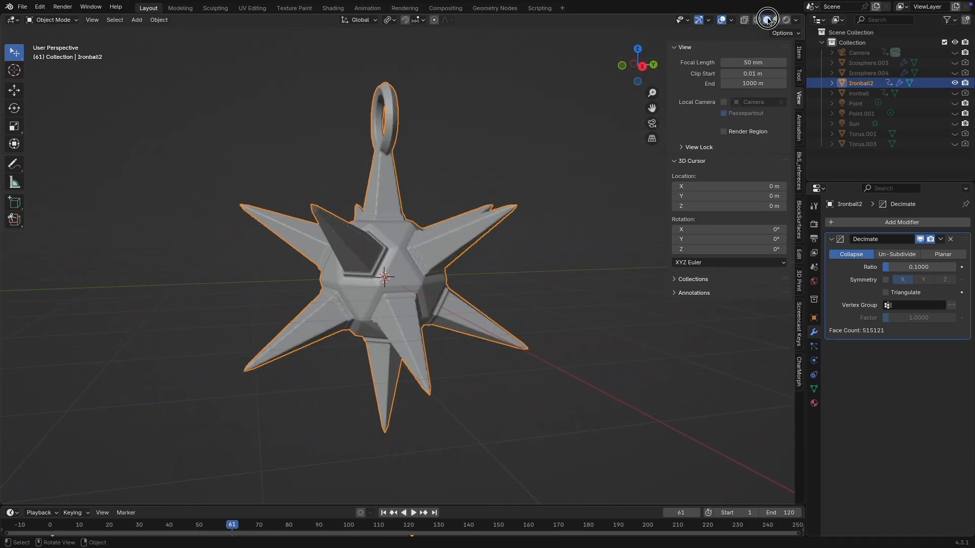
middle_drag(526, 315, 558, 286)
key(grave)
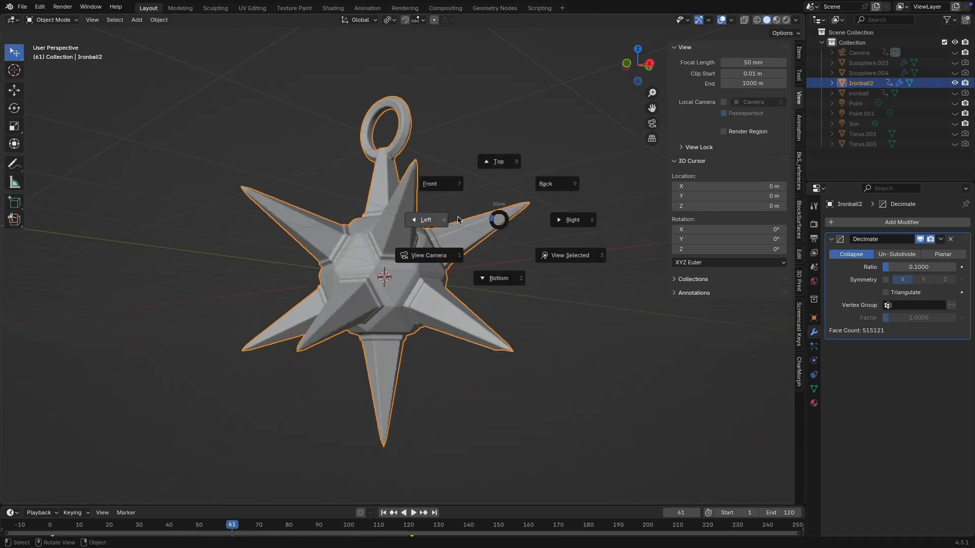
click(441, 185)
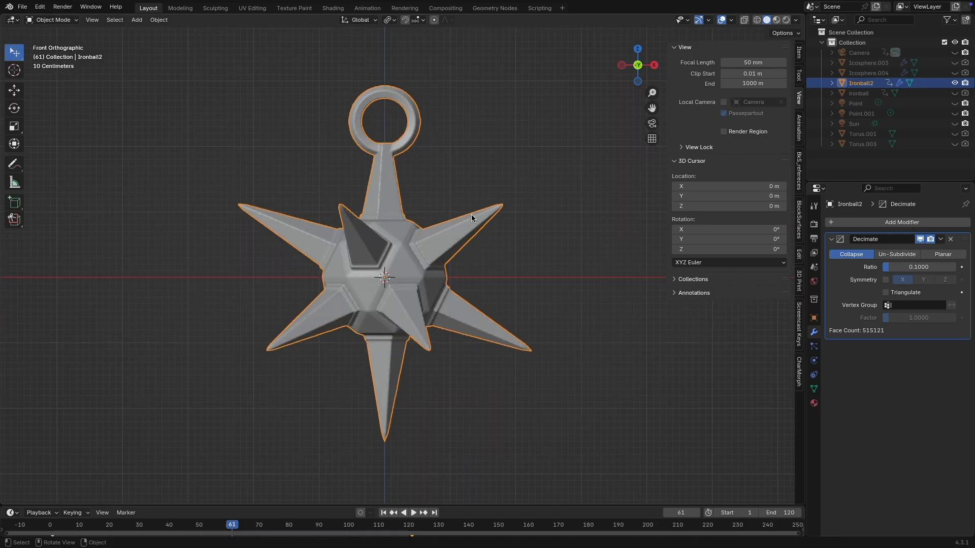
click(796, 21)
click(786, 77)
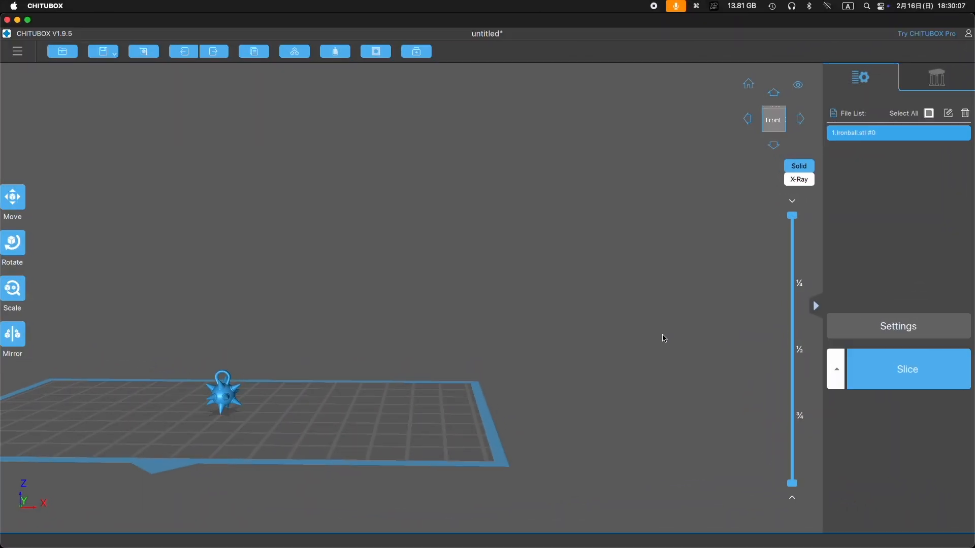
Generate automatic light supports under all overhangs of the Ironball.stl model.
click(943, 85)
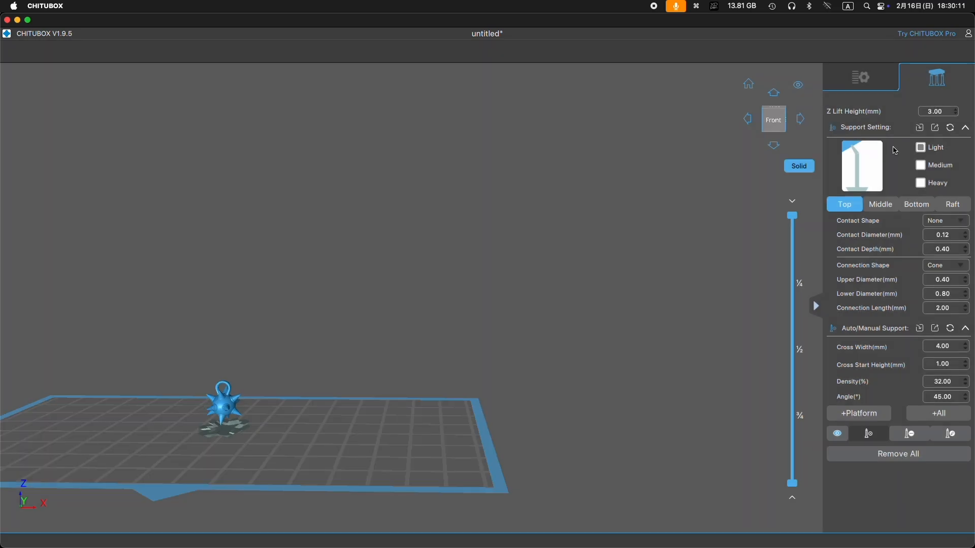
click(940, 415)
drag(509, 419, 552, 422)
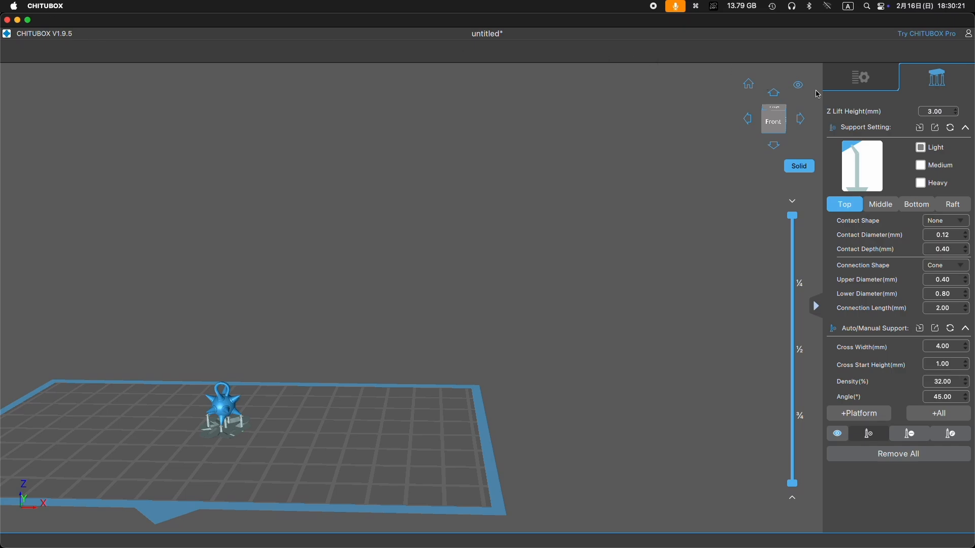
Import Ironball2.stl onto the build plate beside the first ball and select only the new model.
click(858, 79)
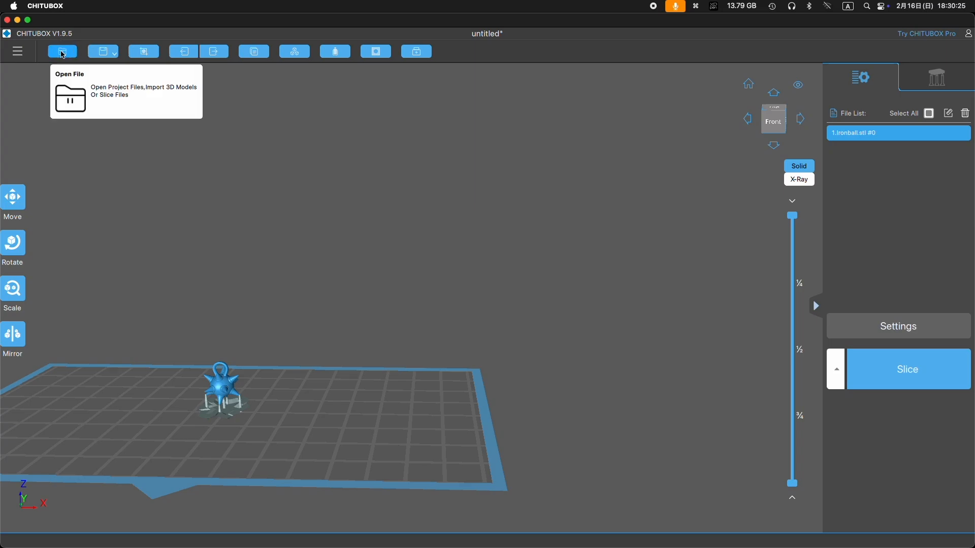
click(63, 52)
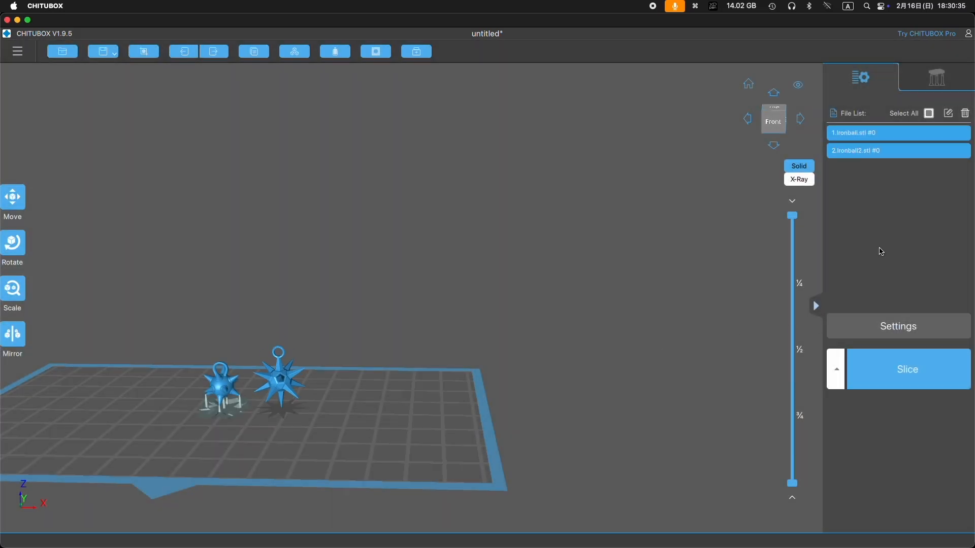
click(623, 339)
click(282, 377)
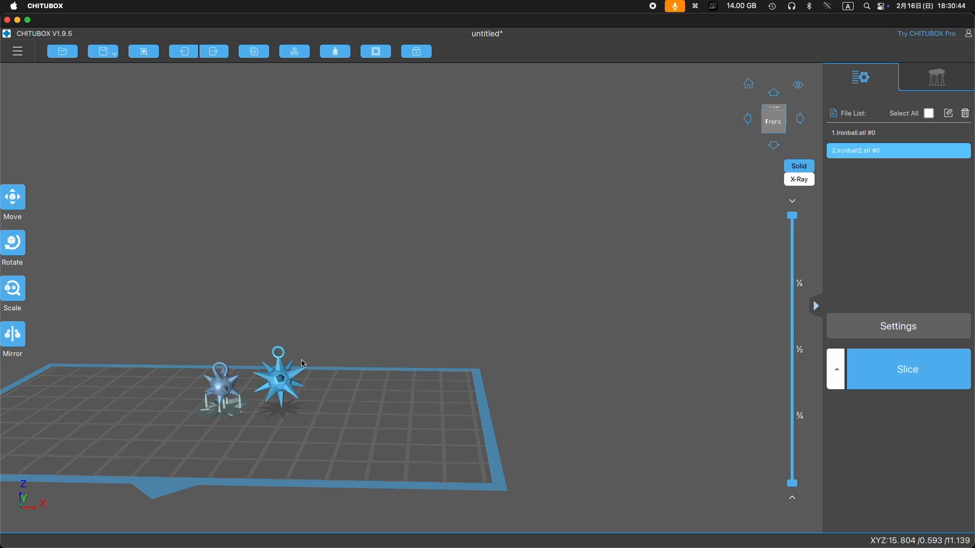
Generate automatic light supports under all overhangs of the Ironball2.stl model and inspect both supported balls.
click(946, 78)
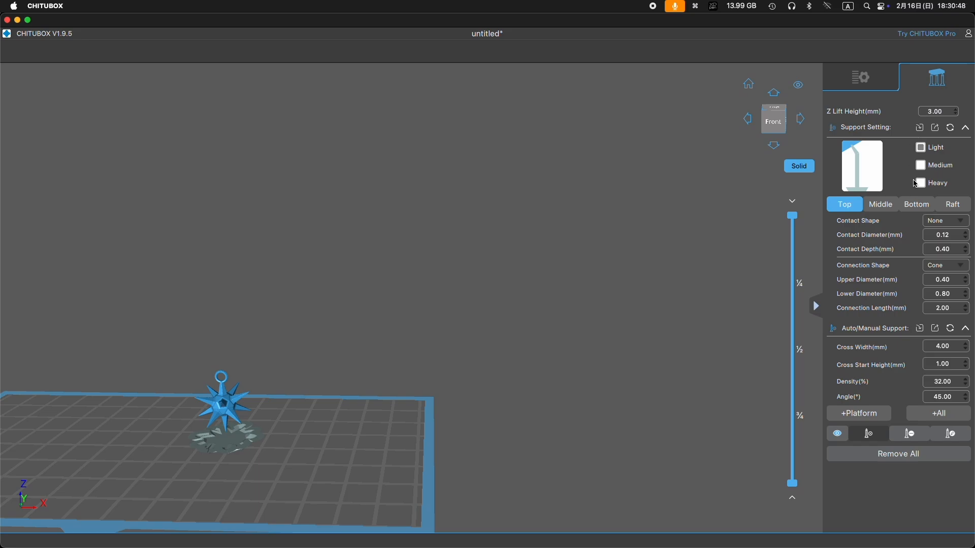
click(928, 419)
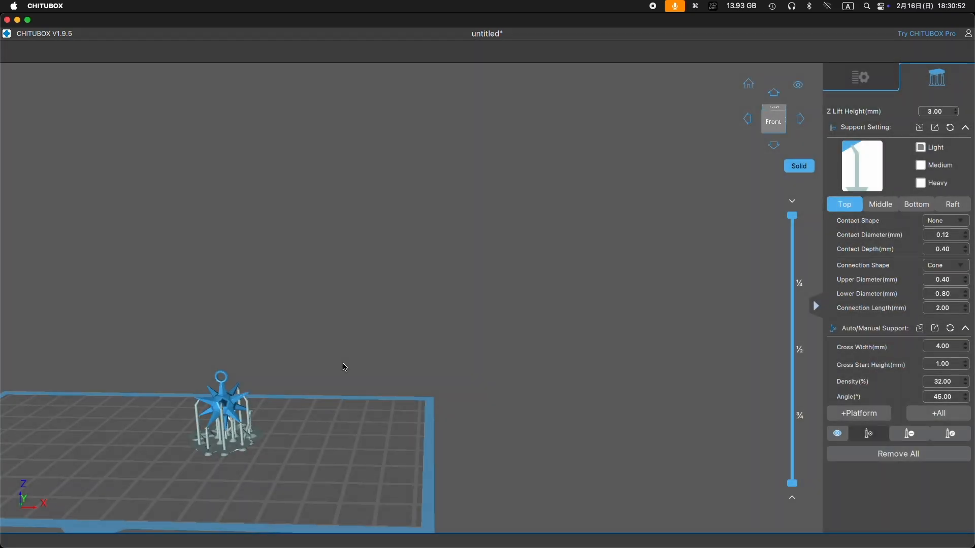
scroll(345, 367, up, 3)
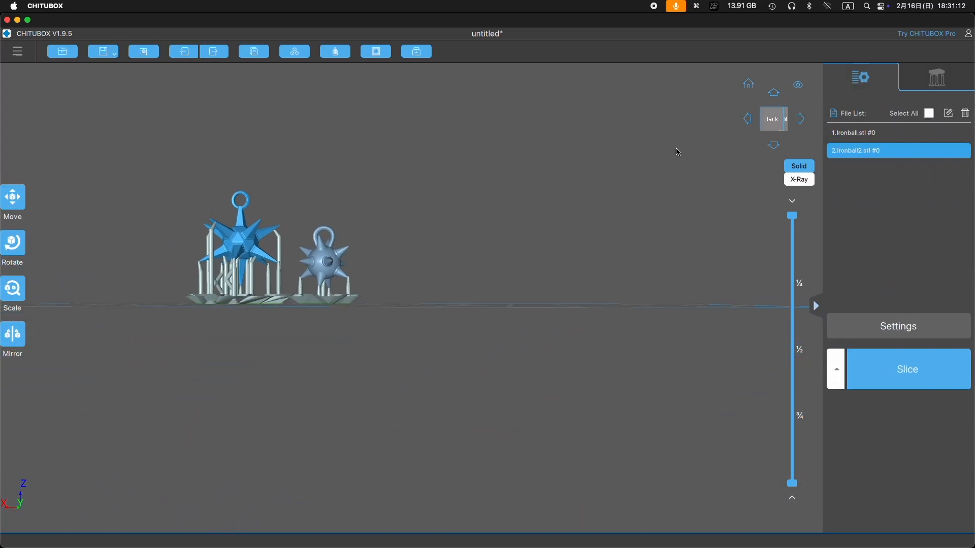
drag(562, 220, 717, 280)
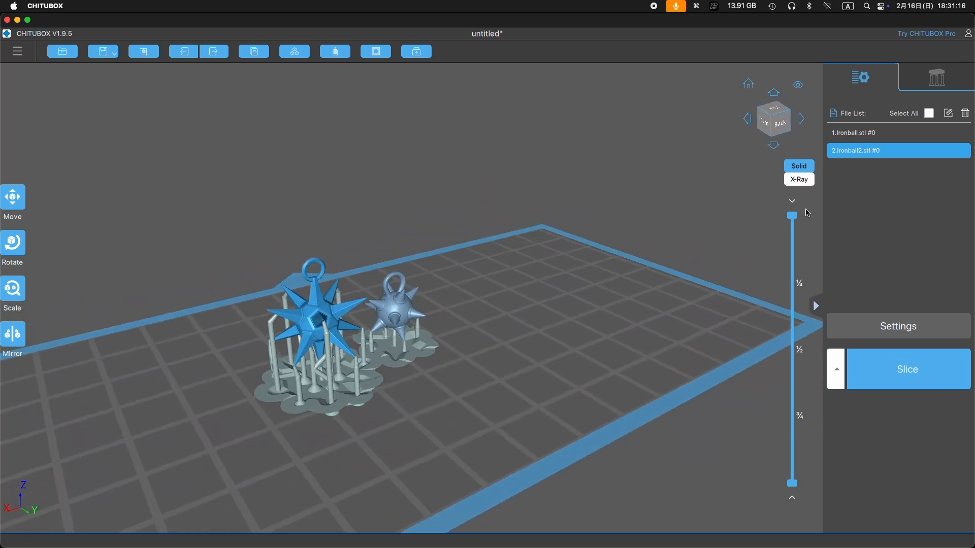